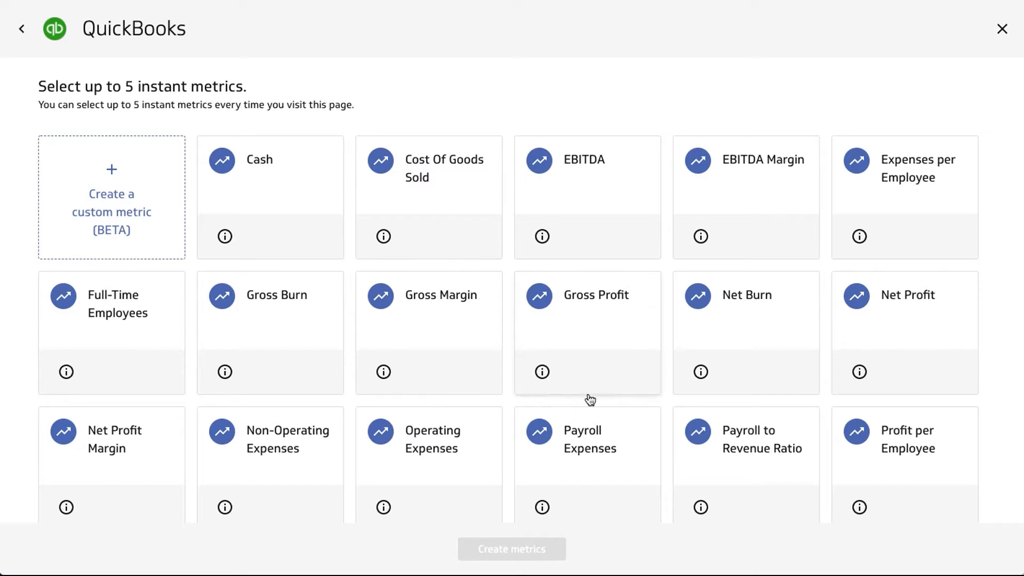
Look through the available instant metrics for QuickBooks and start creating a custom metric.
scroll(665, 397, "down", 3)
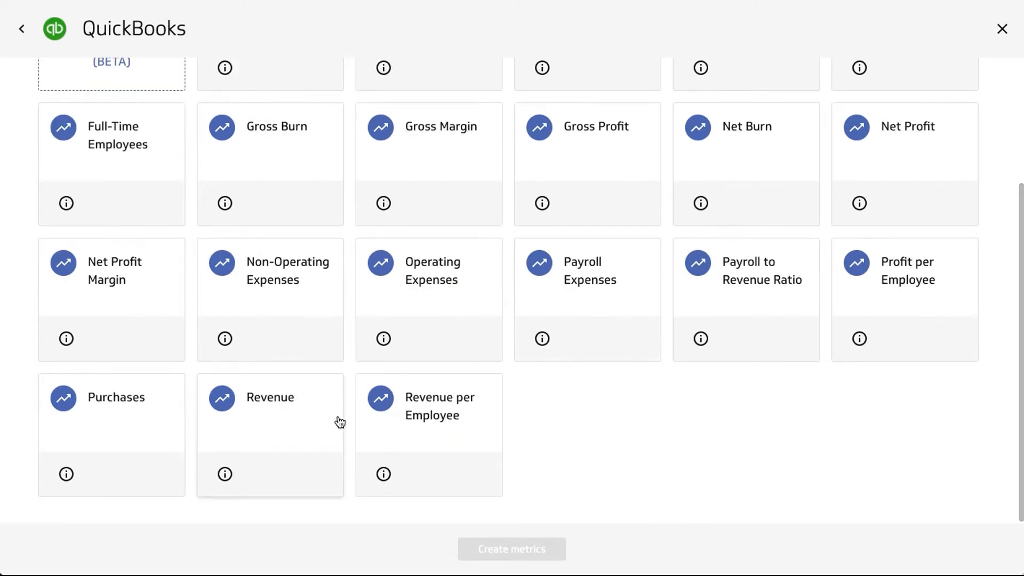
scroll(347, 418, "up", 3)
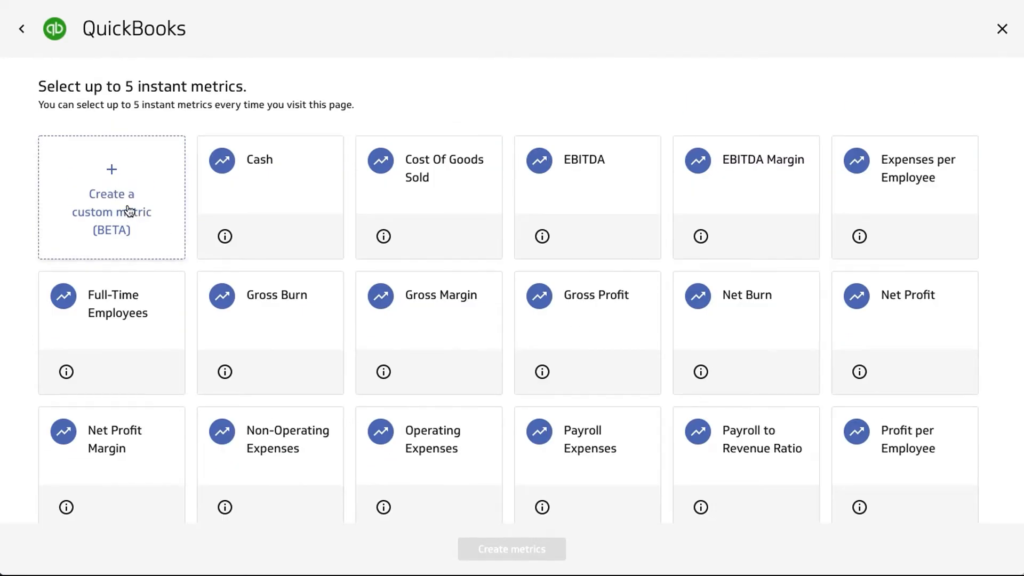
left_click(129, 212)
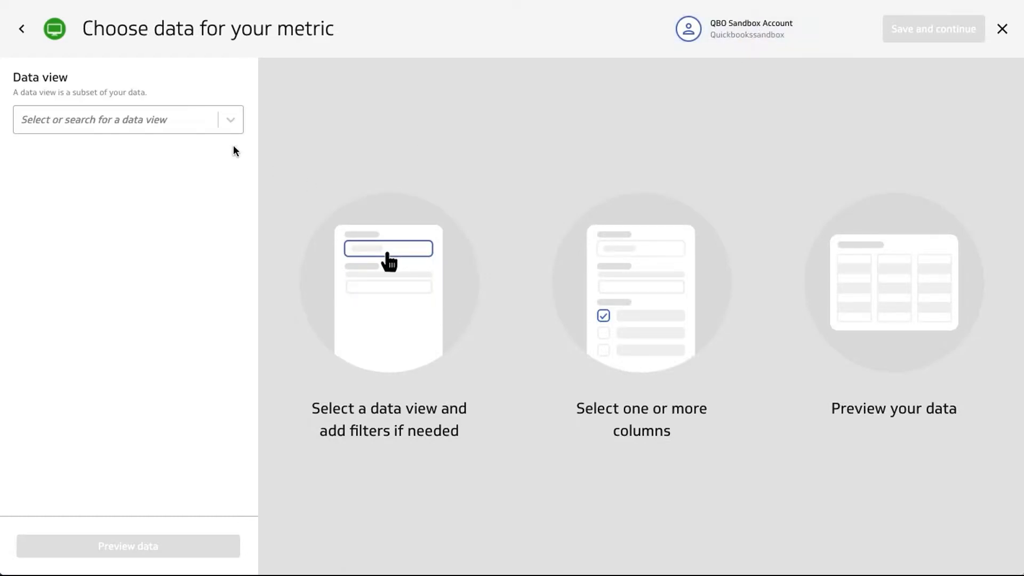
Find the monthly data views and choose ProfitLossMonthly as the metric's data view.
left_click(168, 121)
type("month")
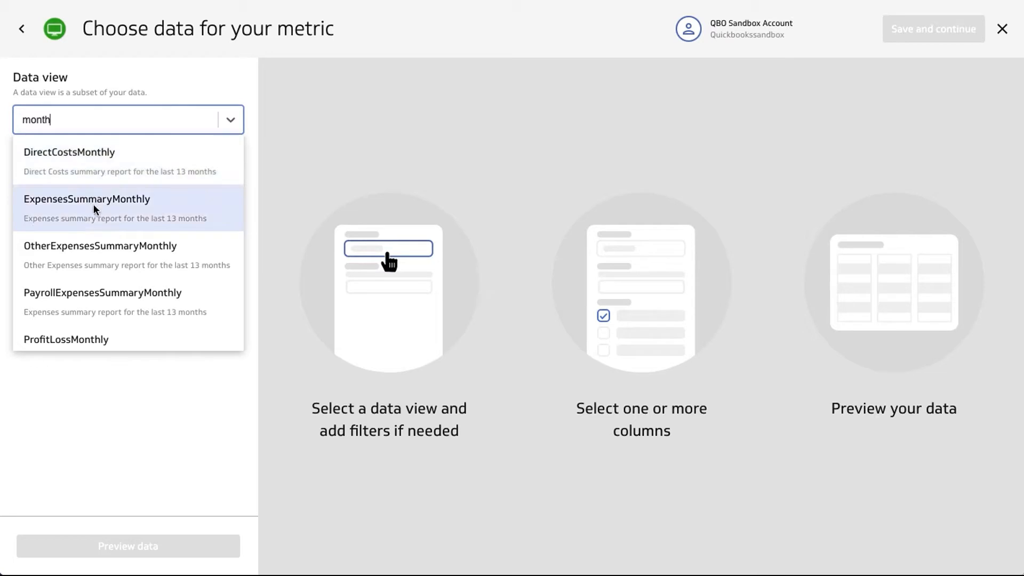
scroll(104, 286, "down", 1)
scroll(104, 286, "down", 1)
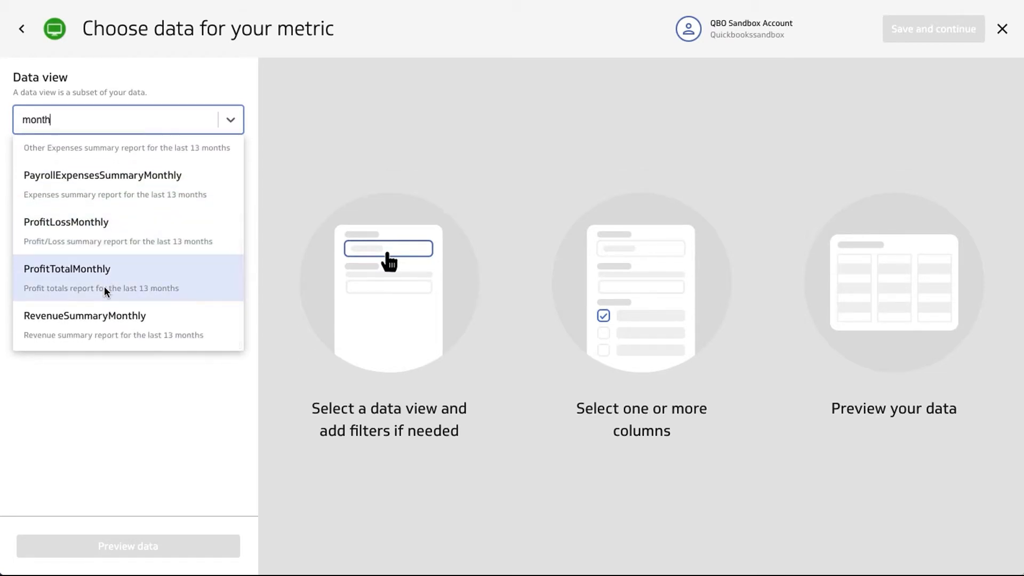
left_click(106, 234)
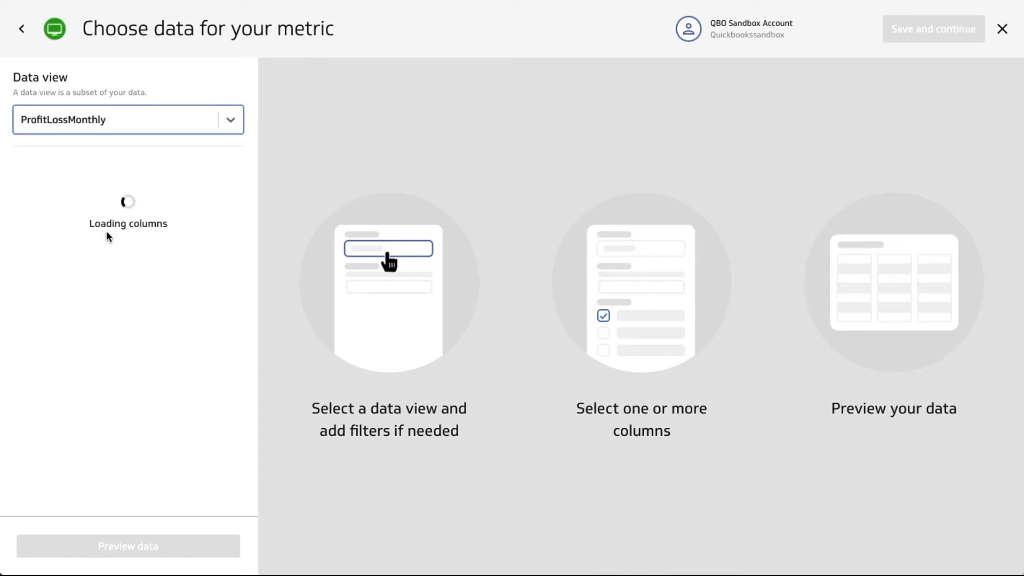
Include all 11 ProfitLossMonthly columns, from Account to Type, and preview the data.
left_click(29, 279)
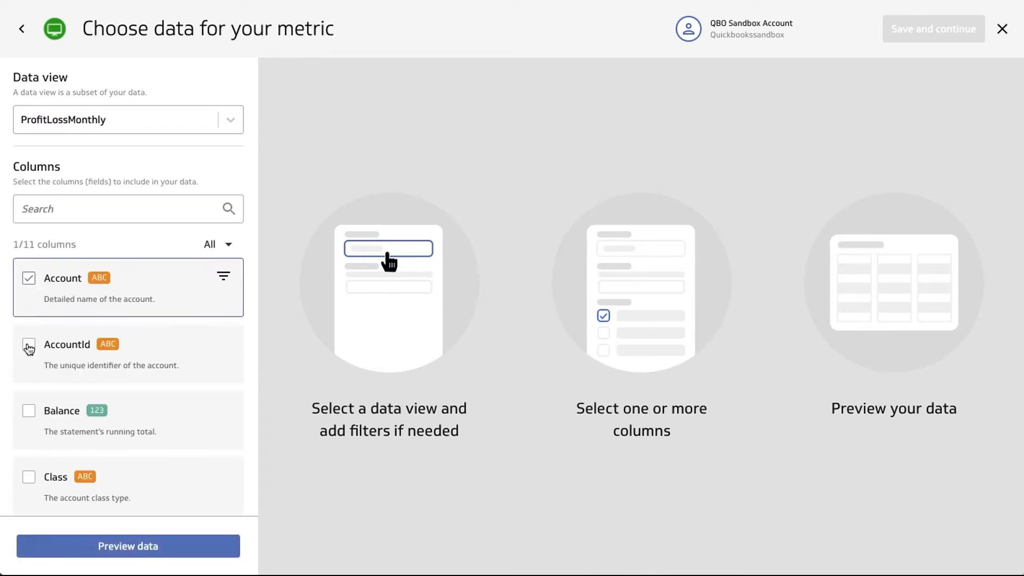
left_click(29, 344)
left_click(29, 411)
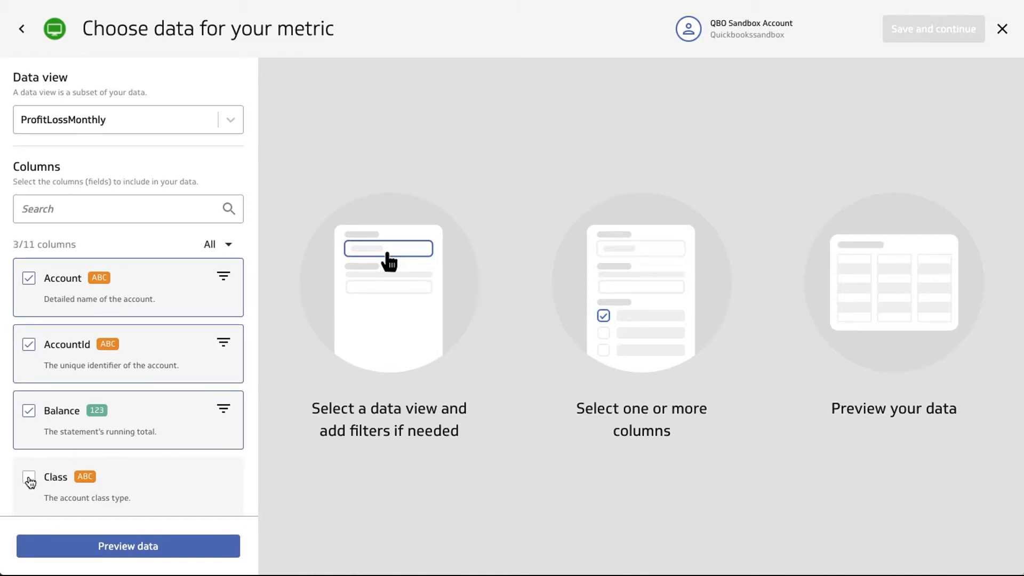
left_click(29, 477)
scroll(159, 471, "down", 3)
scroll(159, 470, "down", 2)
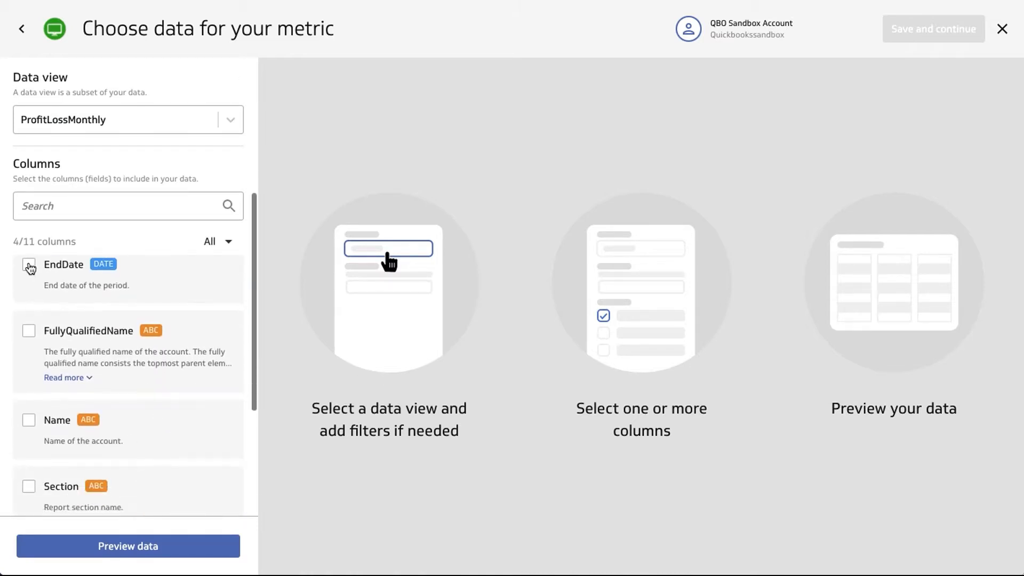
left_click(29, 264)
left_click(29, 331)
left_click(28, 420)
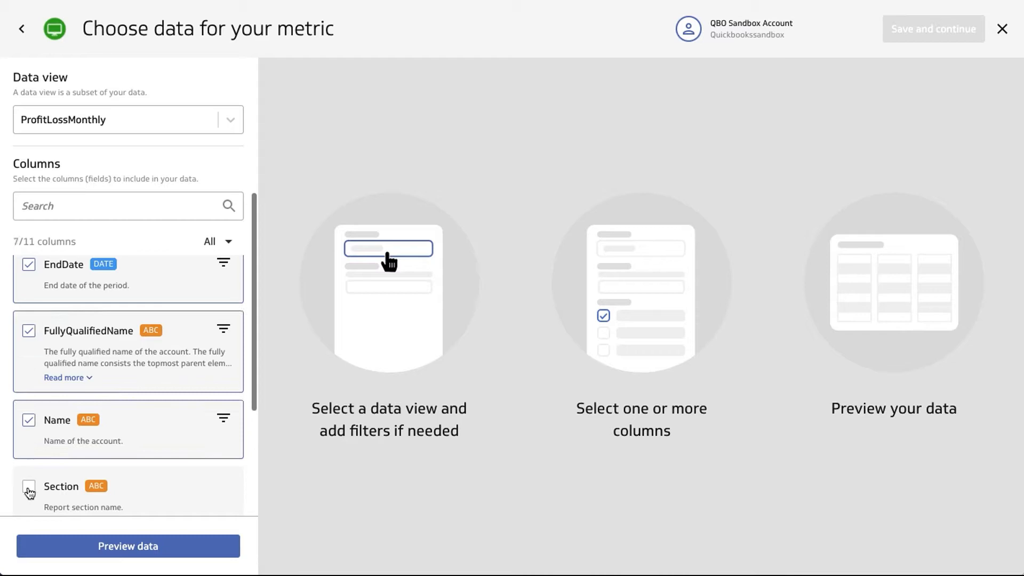
left_click(28, 486)
scroll(117, 455, "down", 3)
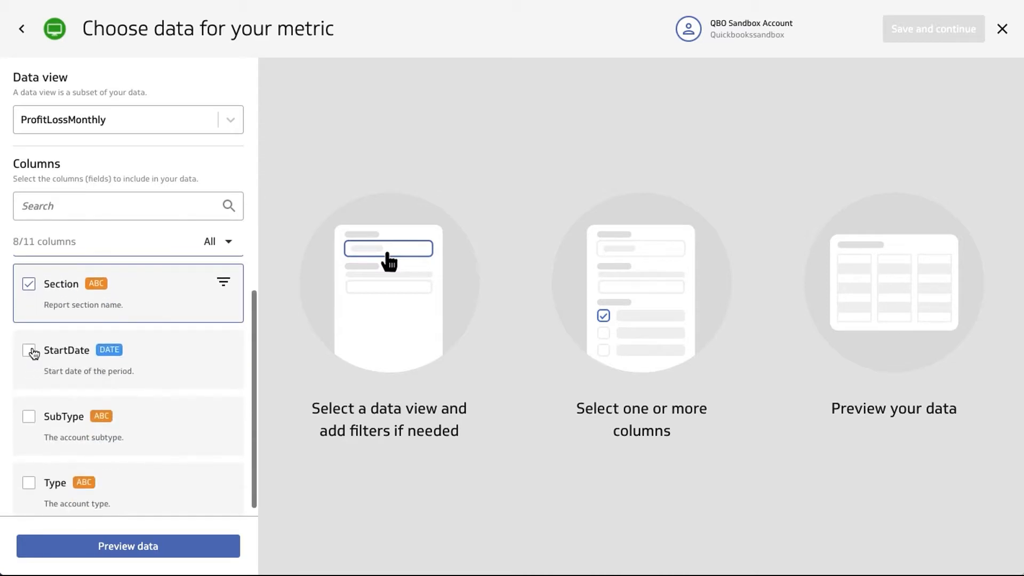
left_click(29, 350)
left_click(29, 417)
left_click(29, 483)
scroll(130, 446, "down", 1)
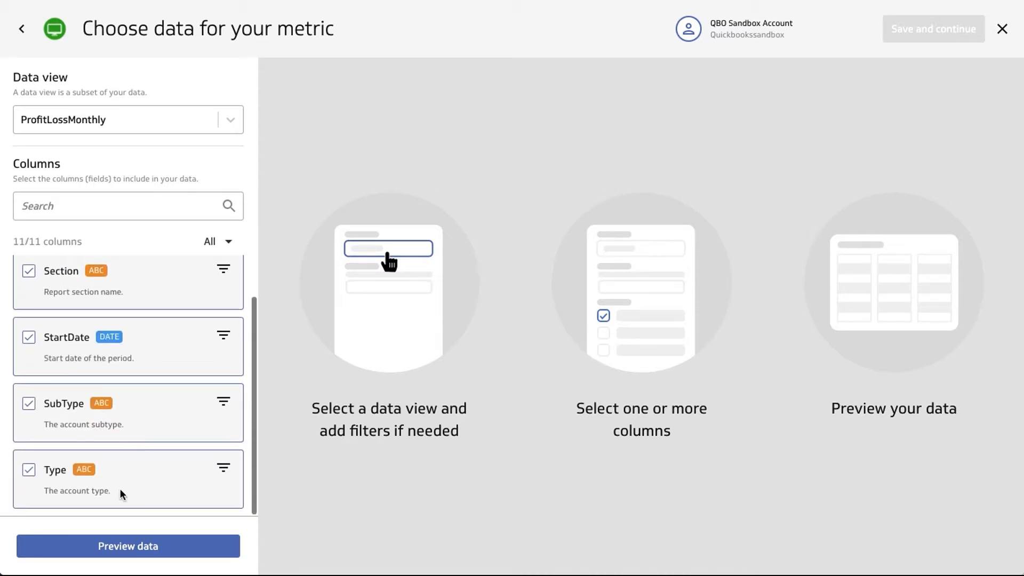
left_click(137, 544)
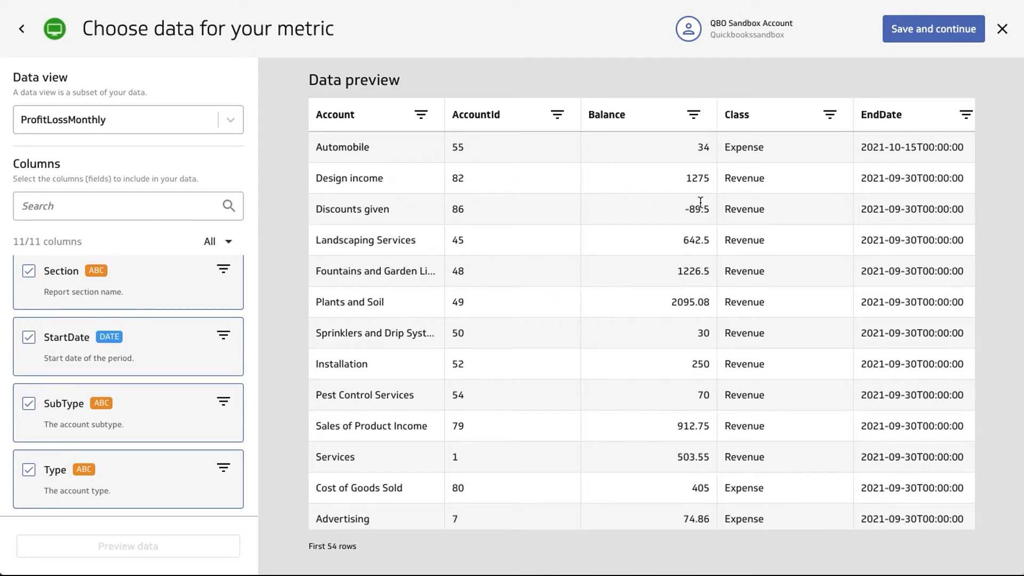
Examine the ProfitLossMonthly data preview across all its columns and down the rows, including the account types.
scroll(749, 205, "right", 5)
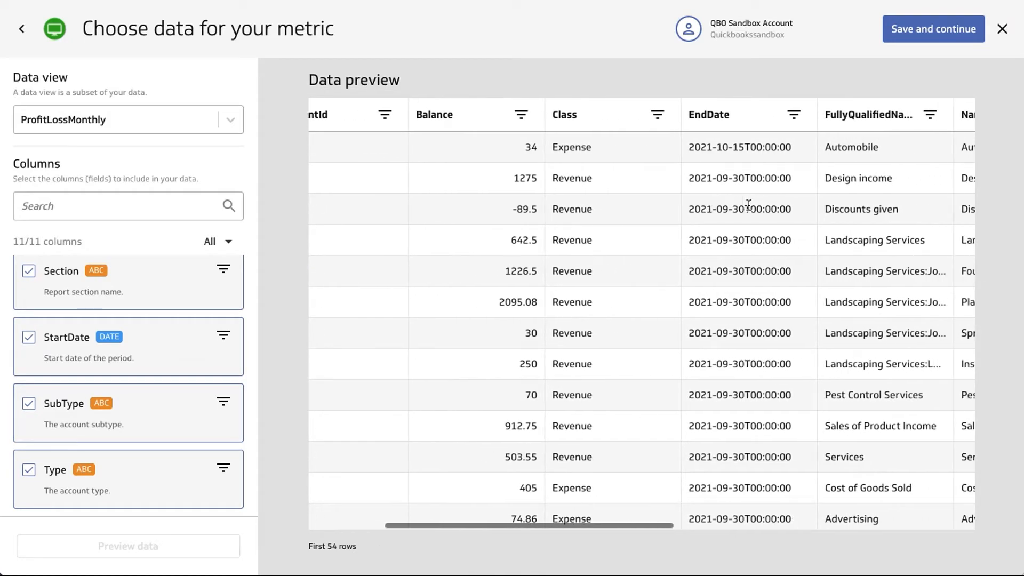
scroll(749, 205, "right", 2)
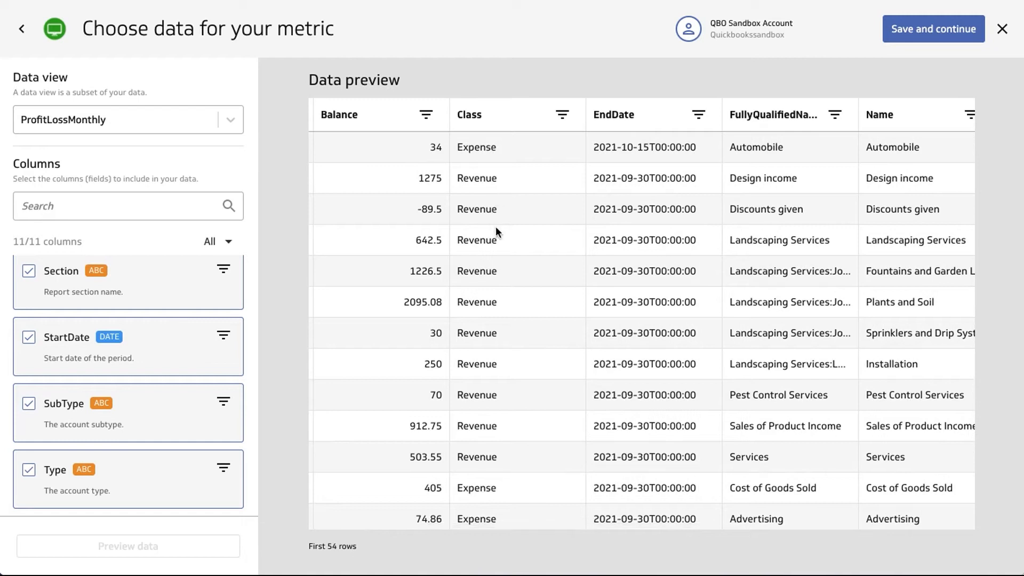
scroll(766, 327, "right", 7)
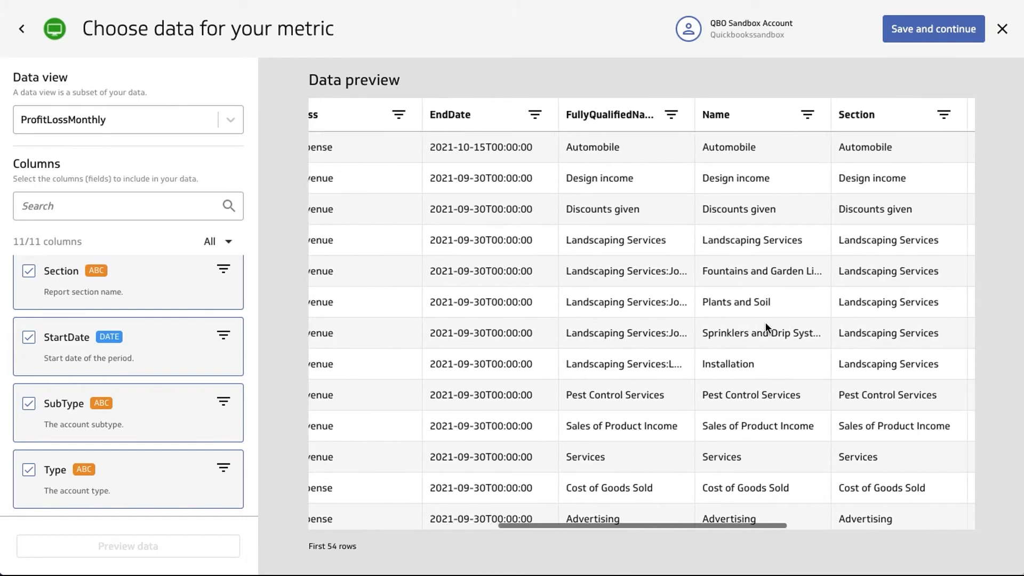
scroll(766, 323, "right", 1)
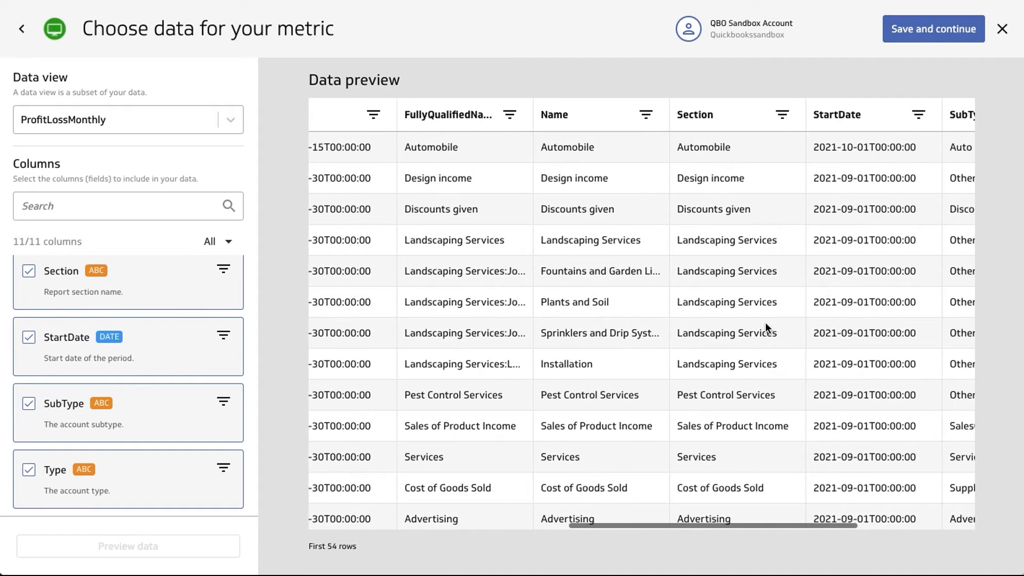
scroll(786, 319, "right", 2)
scroll(786, 319, "right", 4)
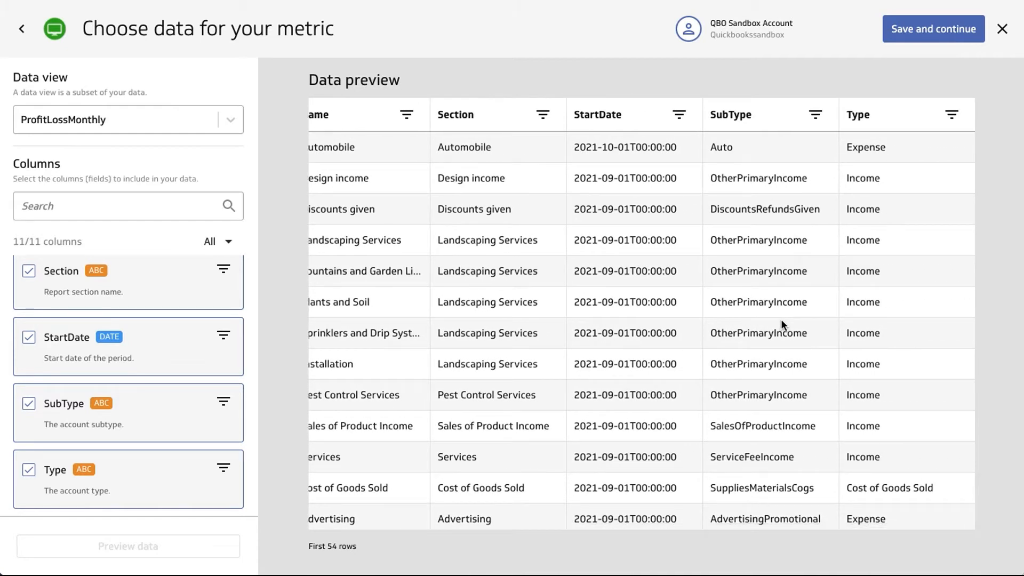
scroll(773, 437, "down", 8)
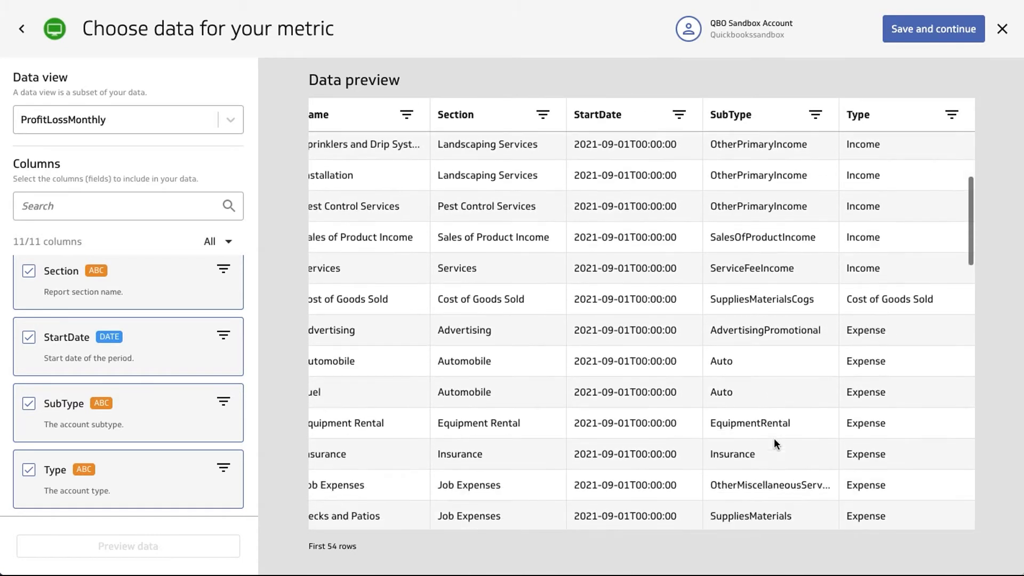
scroll(774, 438, "down", 4)
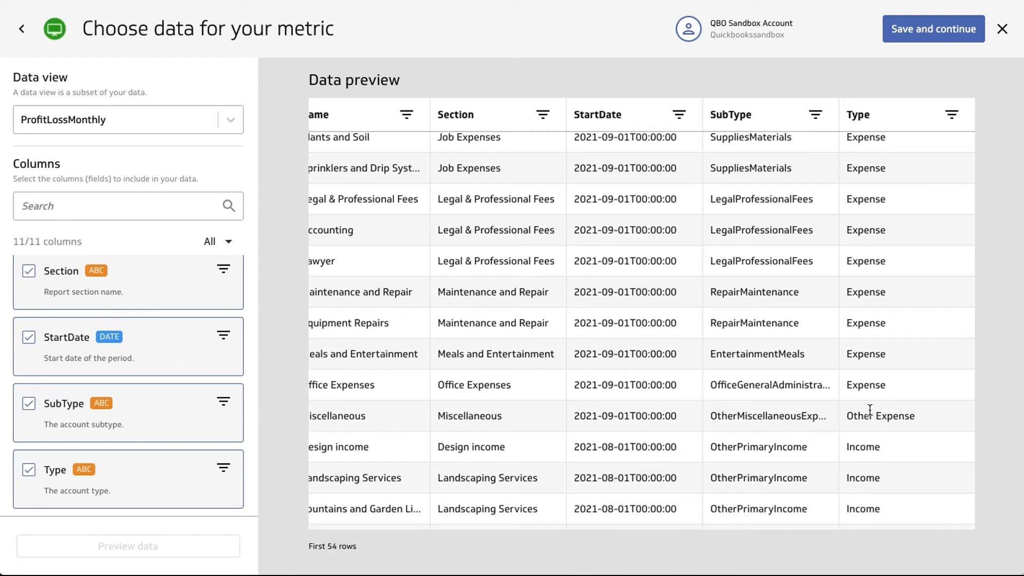
Filter the Type column to values that equal Expense and review the filtered rows.
scroll(870, 410, "up", 4)
left_click(951, 114)
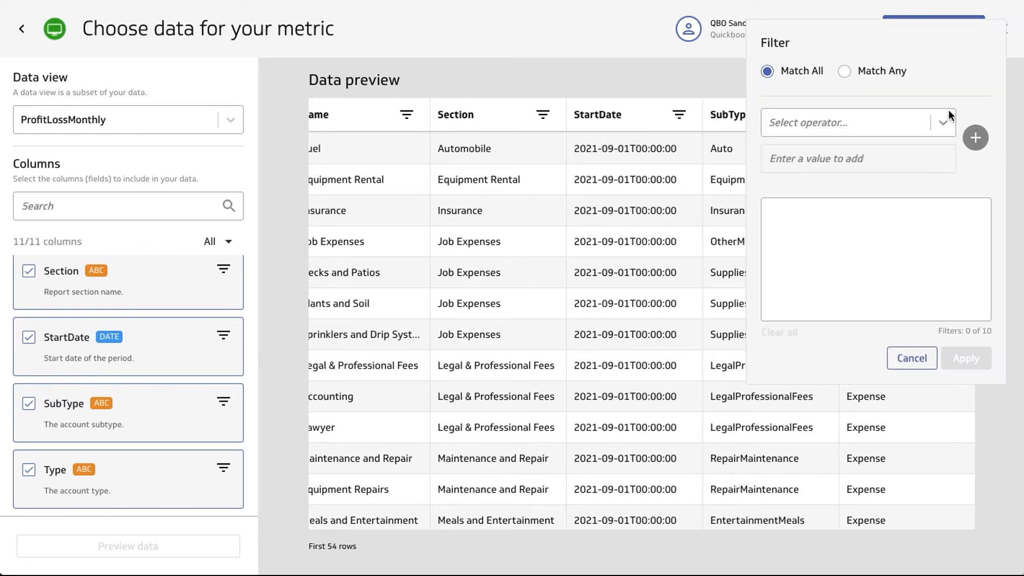
left_click(891, 122)
left_click(829, 150)
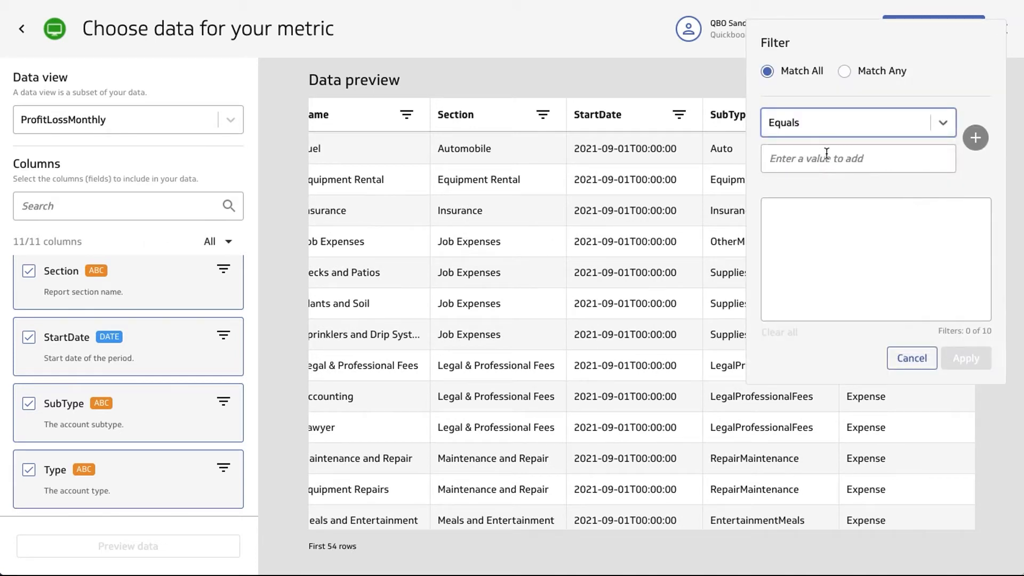
left_click(825, 156)
type("Expense")
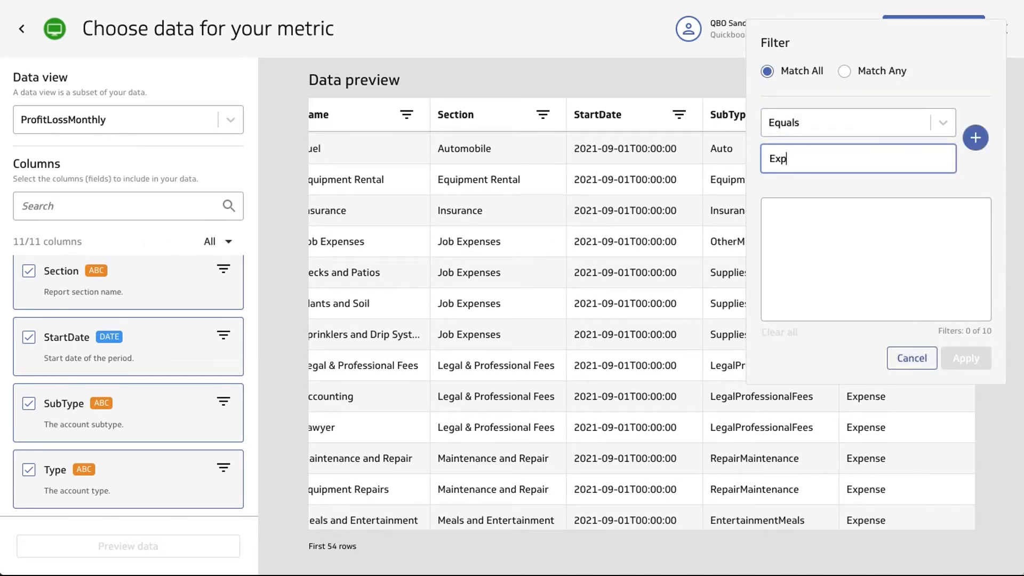
left_click(976, 137)
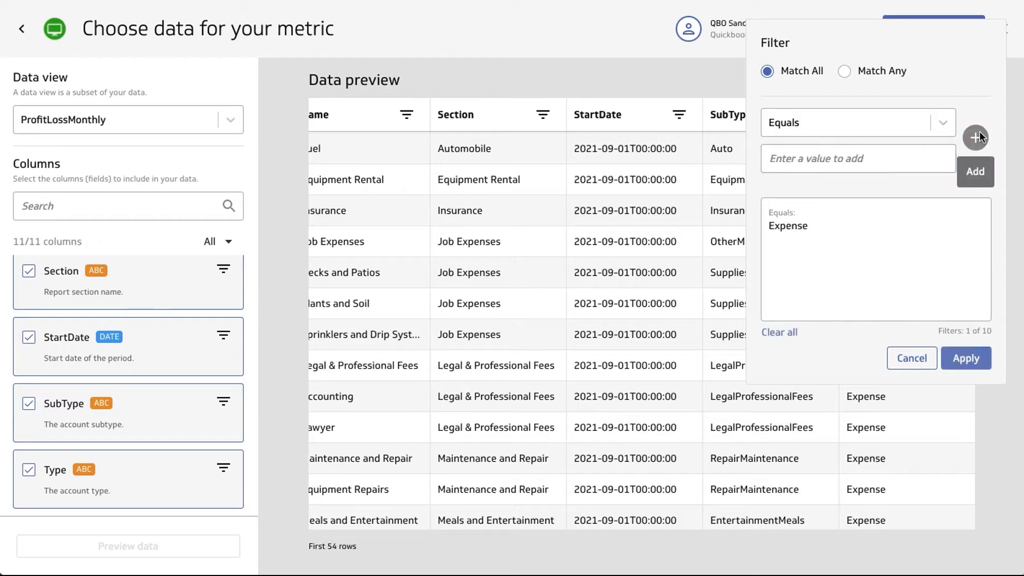
left_click(968, 353)
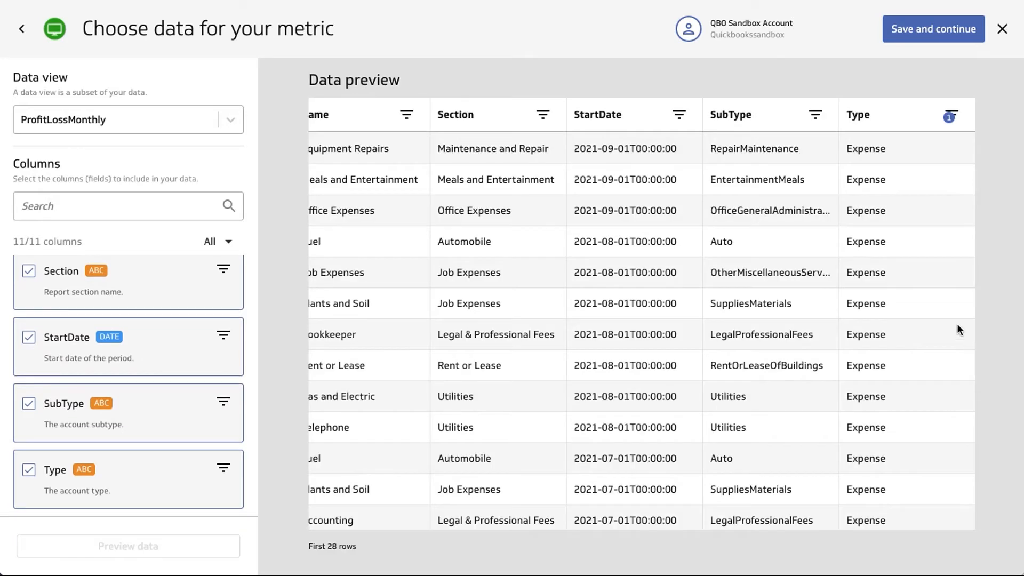
scroll(866, 297, "up", 8)
scroll(869, 312, "down", 9)
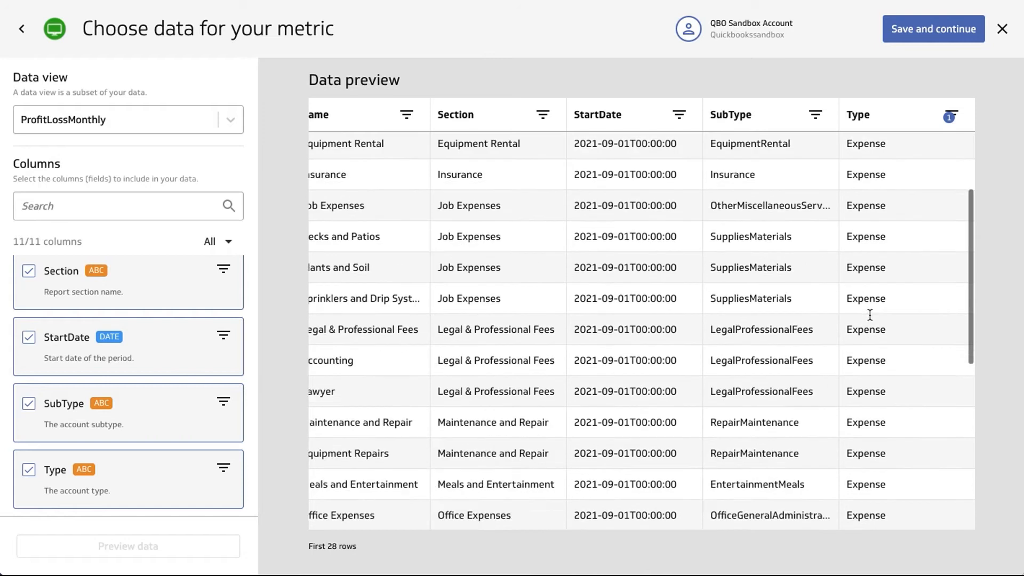
scroll(462, 304, "left", 10)
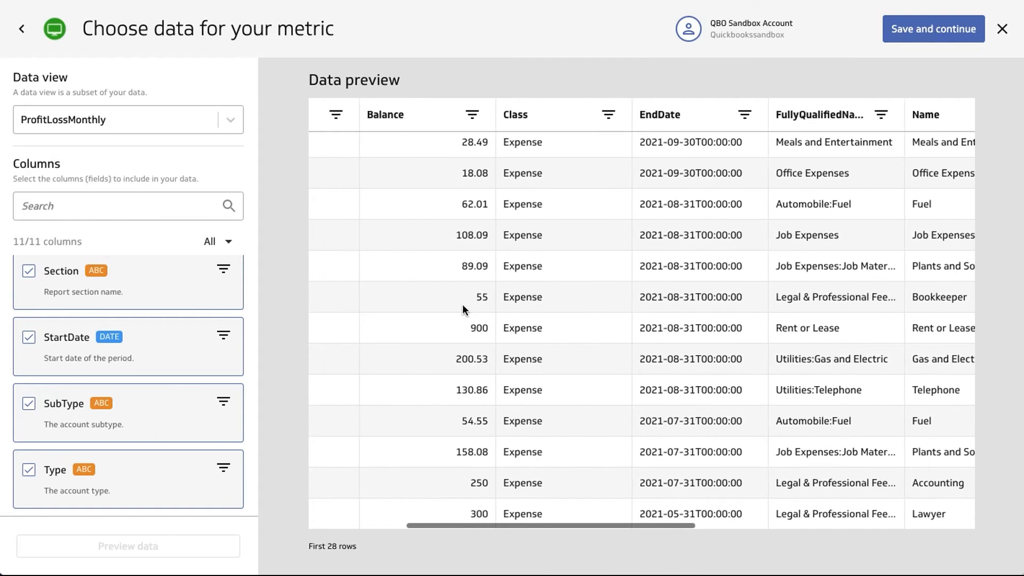
Switch the metric's data view to BankAccountsSummaryReport.
left_click(141, 120)
type("bank")
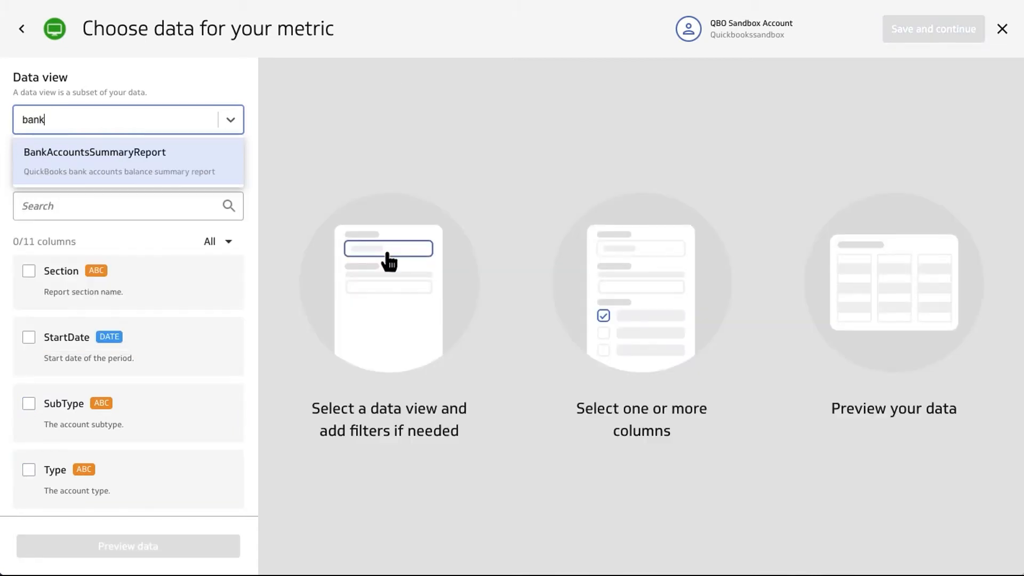
left_click(97, 152)
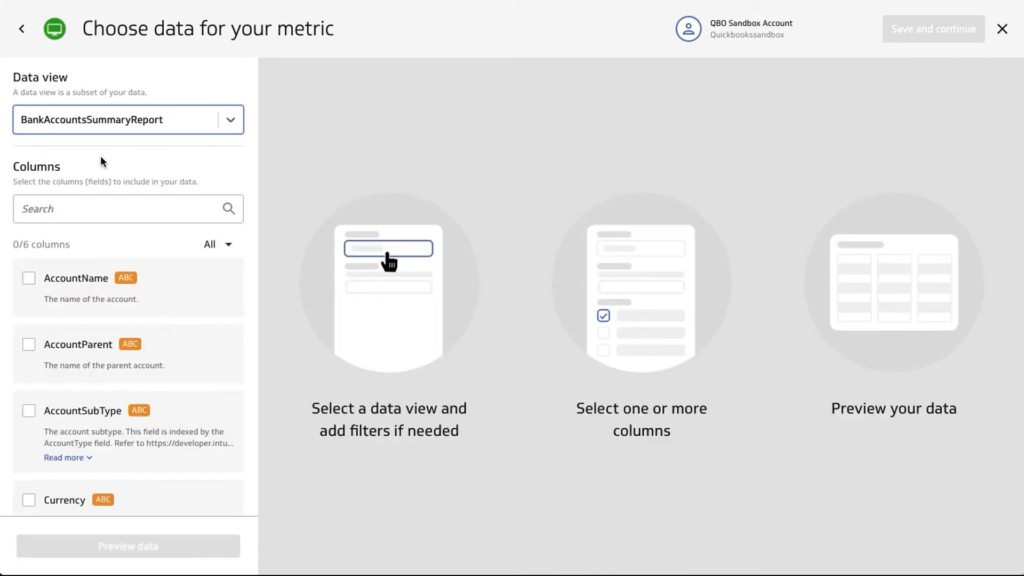
Include the AccountName, AccountSubType, Currency and CurrentBalance columns and preview the bank account data.
left_click(76, 278)
left_click(75, 426)
scroll(56, 399, "down", 3)
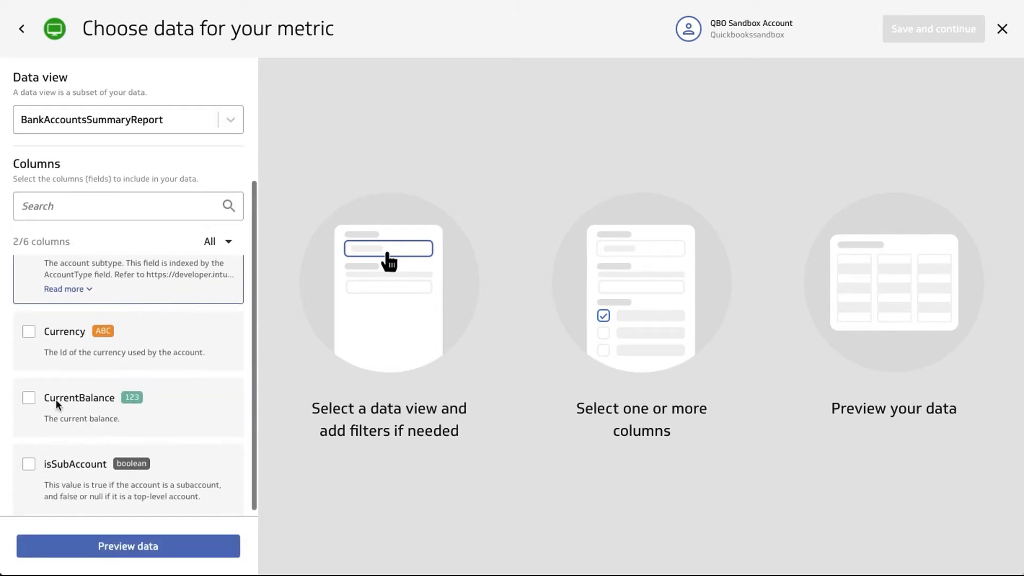
left_click(56, 336)
left_click(52, 398)
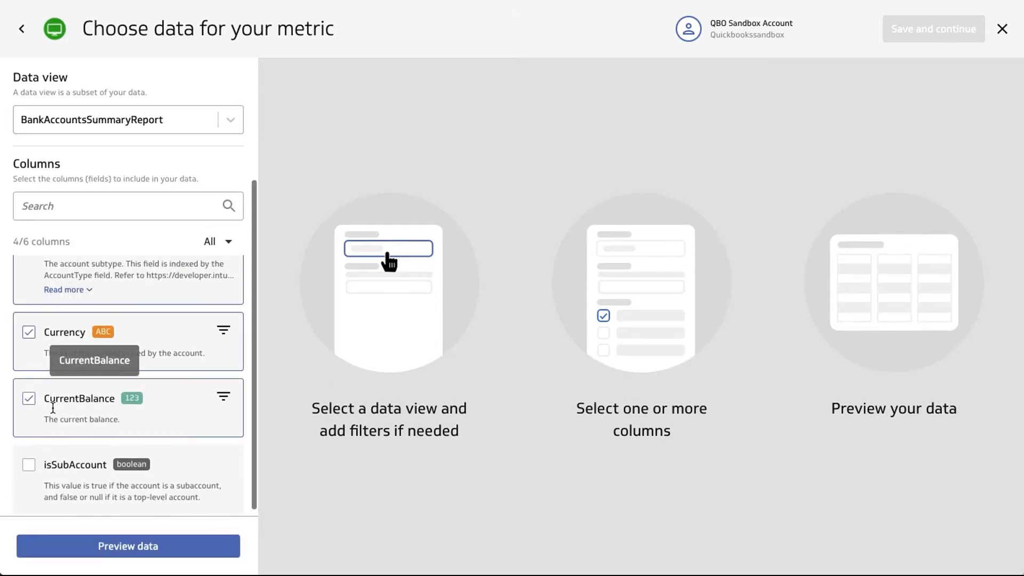
left_click(104, 546)
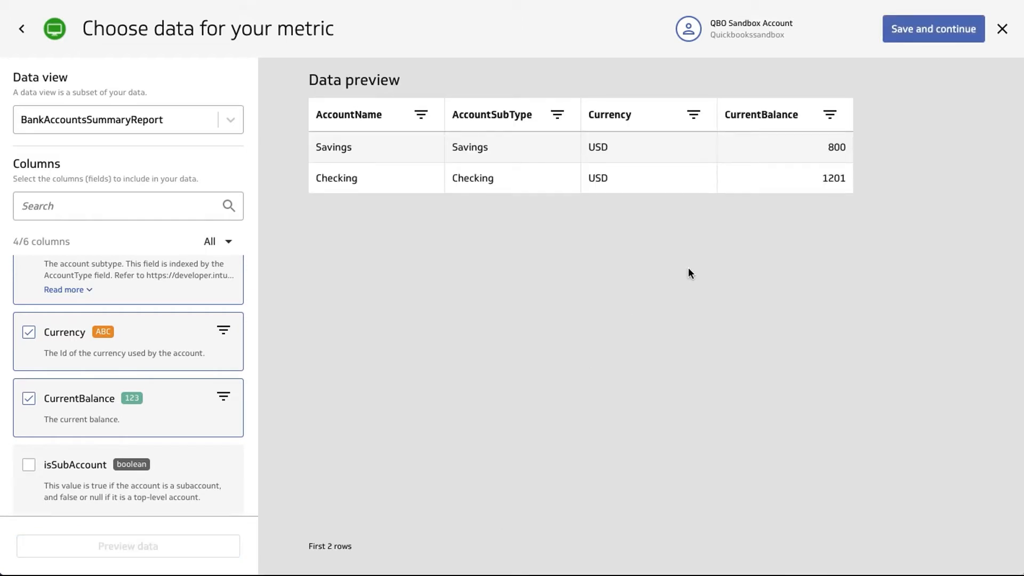
Switch the metric's data view to Customers.
left_click(157, 120)
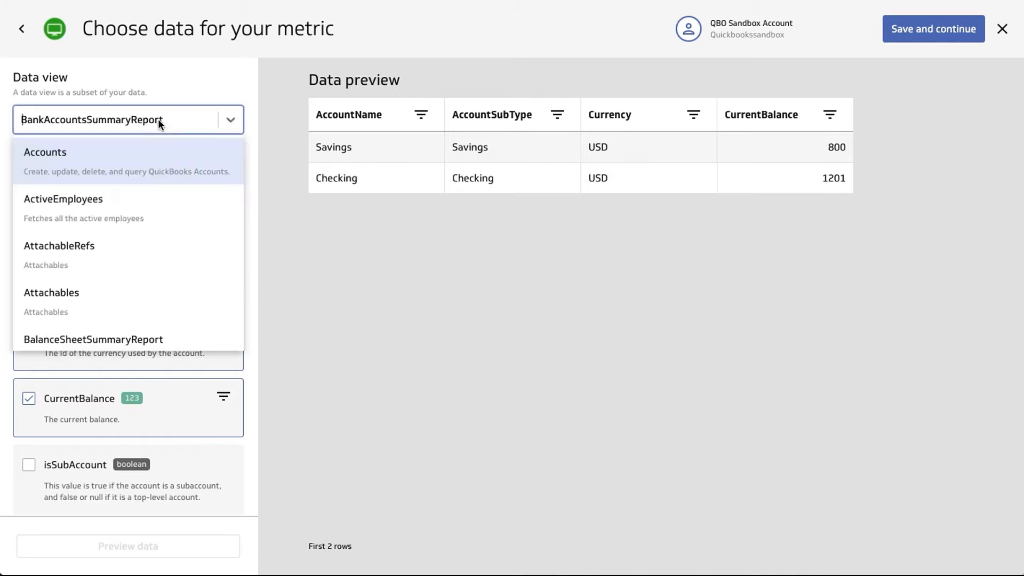
type("Customers")
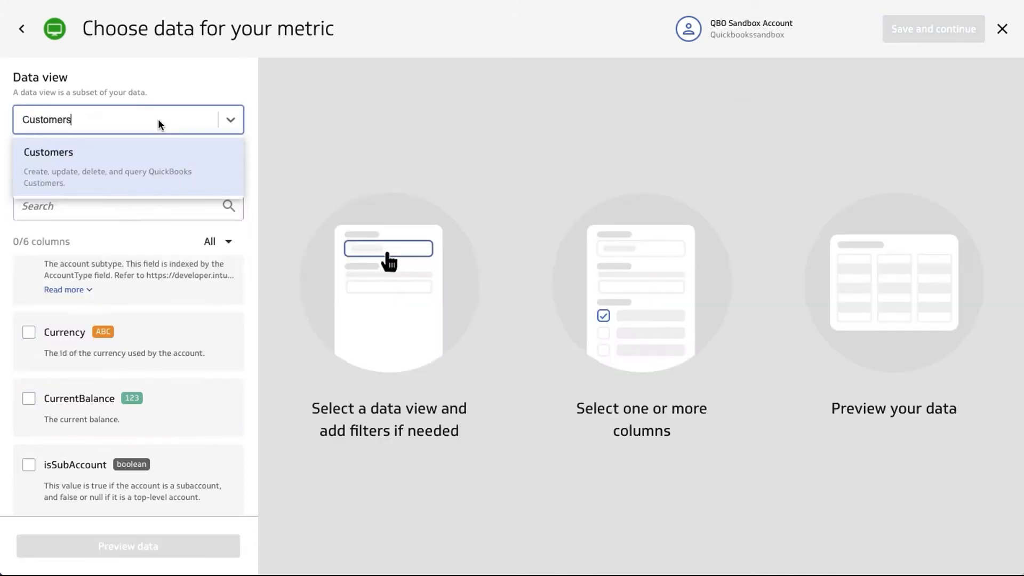
left_click(76, 155)
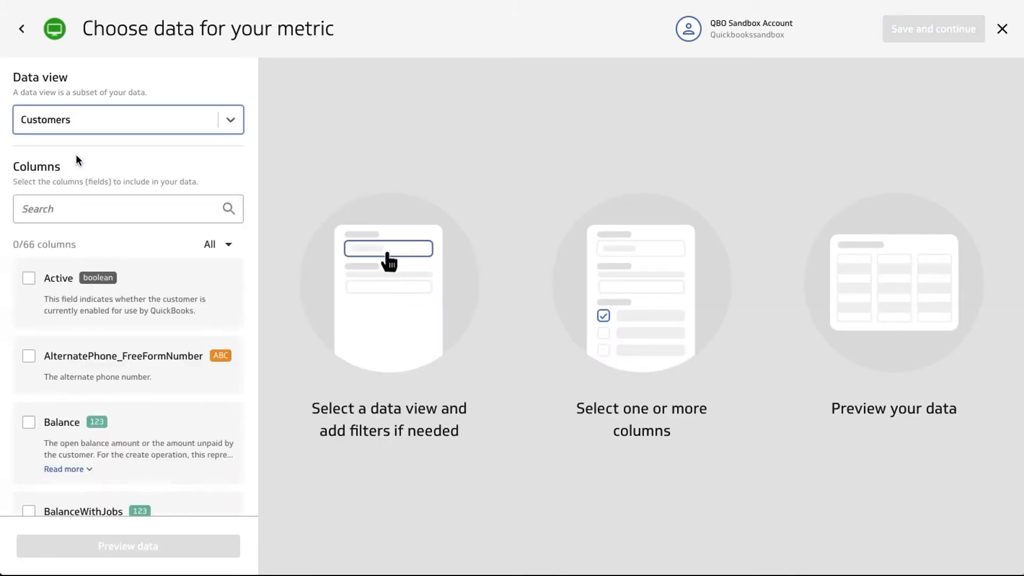
Find the metadata columns of the Customers data view and include MetaData_CreateTime.
left_click(77, 208)
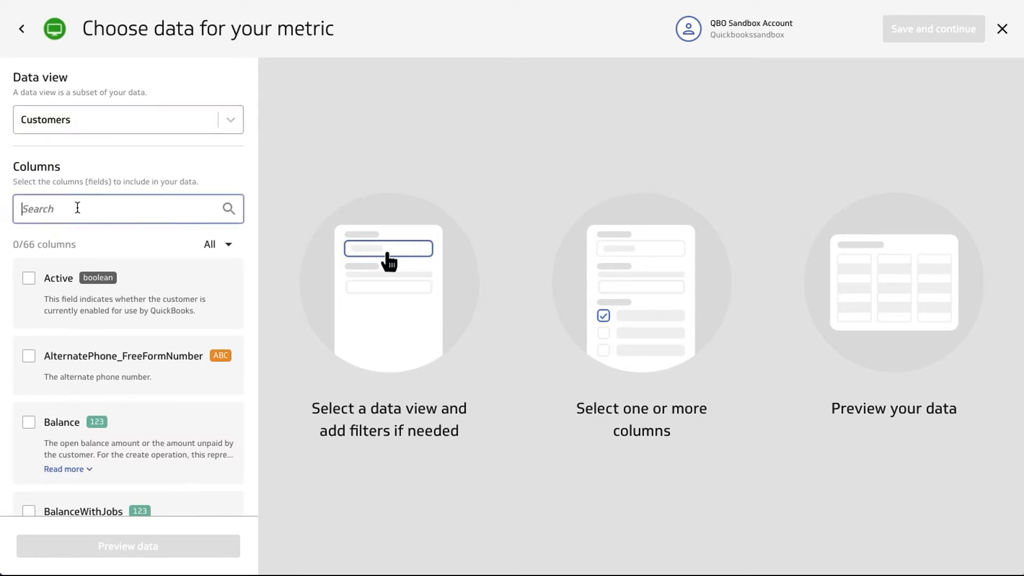
type("meg")
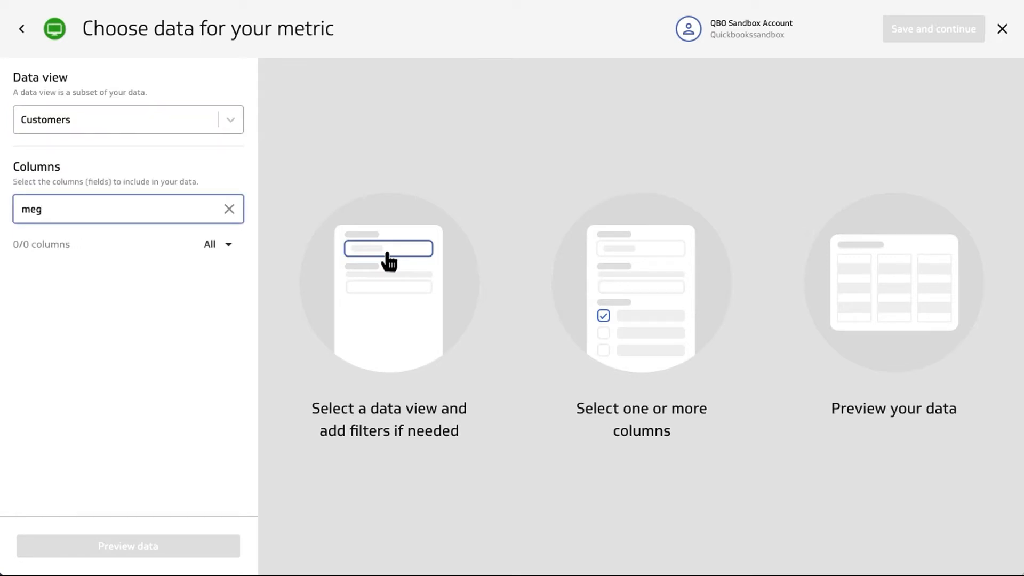
key("BackSpace")
type("ta")
left_click(96, 291)
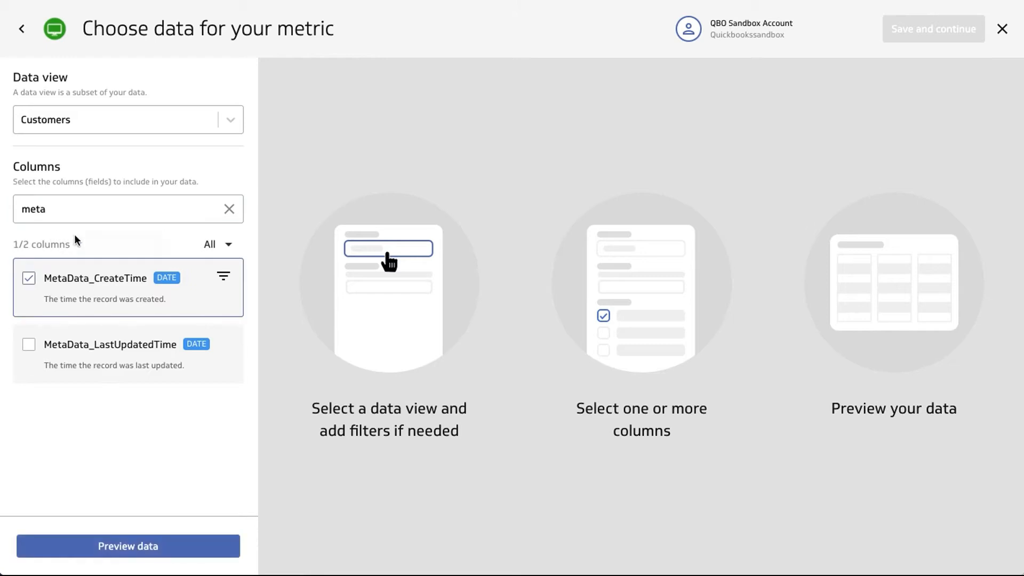
Search the customer columns for name and include CompanyName and FullyQualifiedName.
left_click_drag(68, 213, 5, 215)
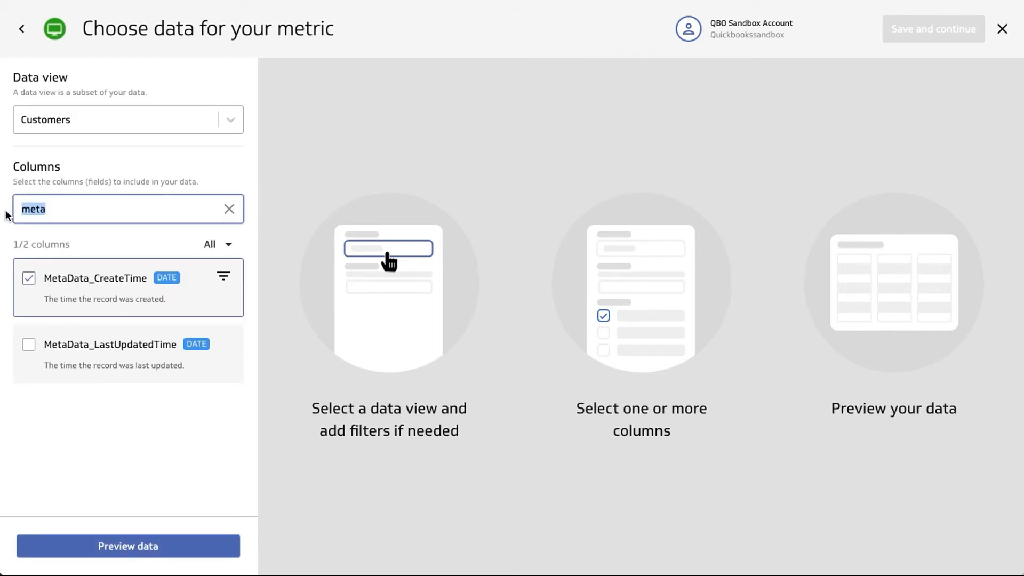
type("name")
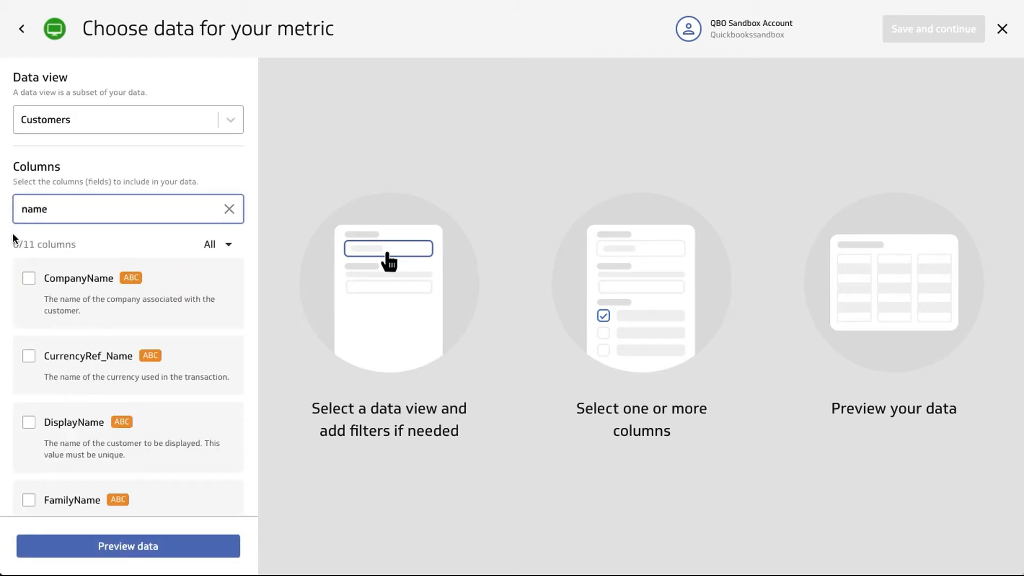
left_click(56, 278)
scroll(82, 362, "down", 2)
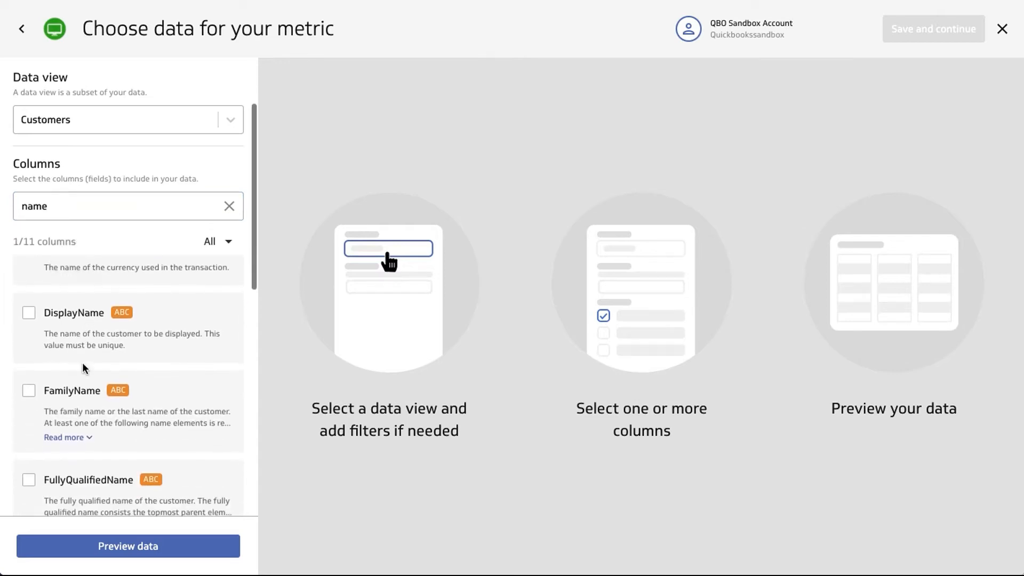
scroll(82, 363, "up", 1)
scroll(78, 388, "down", 2)
left_click(81, 407)
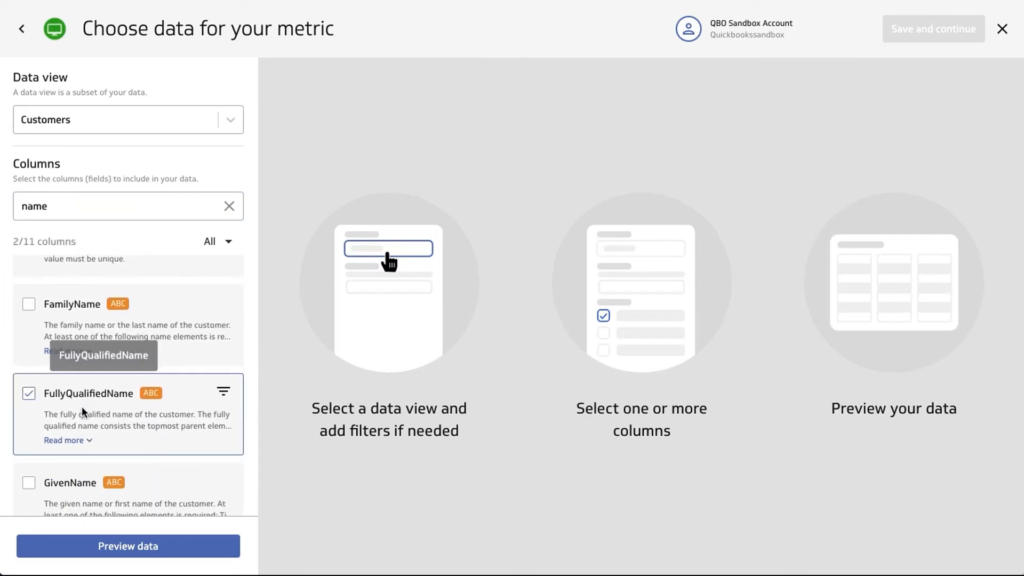
Search the customer columns for bill and include BillAddr_City.
double_click(72, 204)
type("bill")
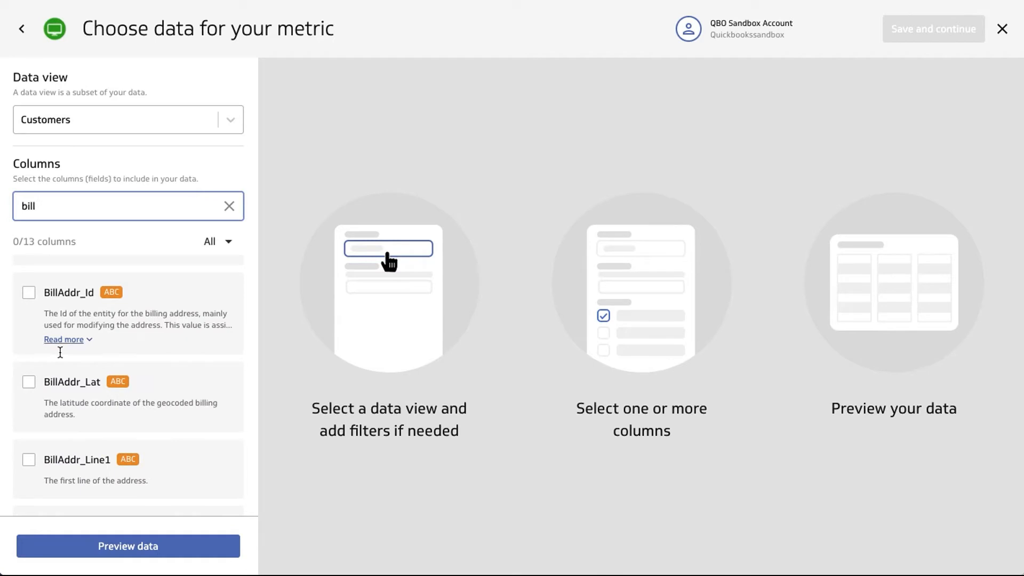
scroll(78, 441, "down", 1)
scroll(77, 441, "up", 3)
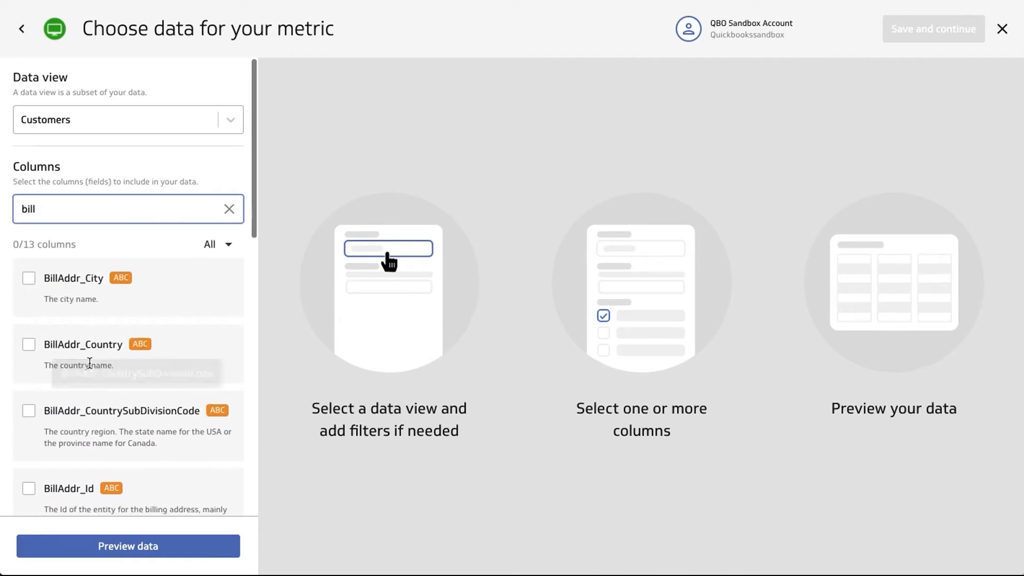
left_click(75, 288)
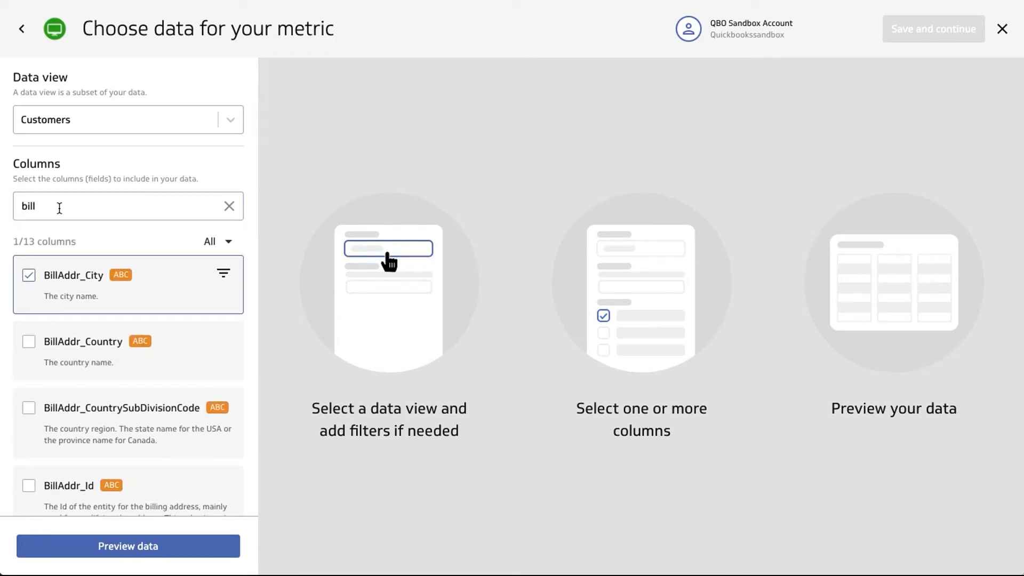
Include the Balance column in the customer data and preview all the selected columns.
double_click(59, 207)
type("baln")
key("BackSpace")
type("a")
left_click(64, 278)
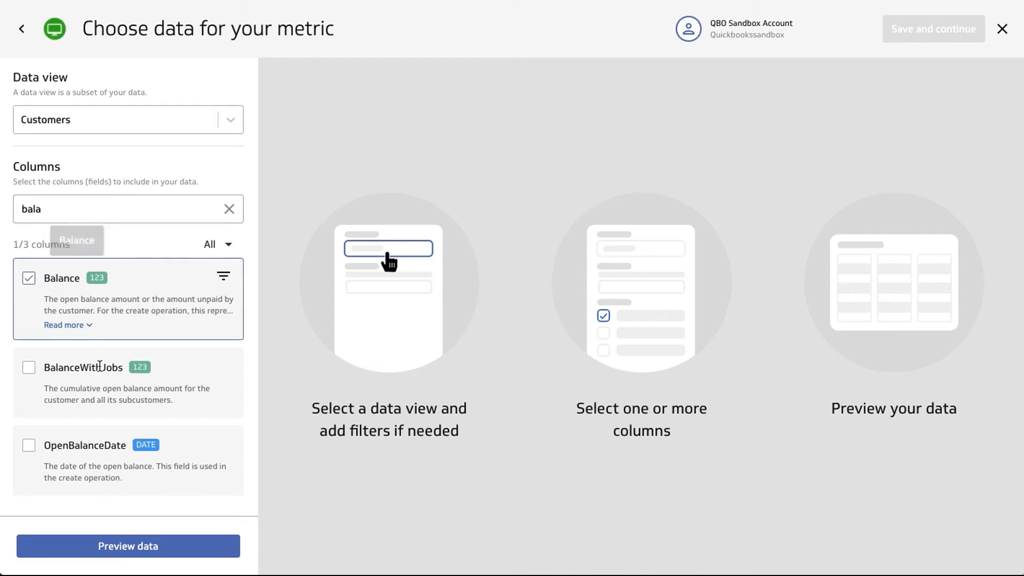
left_click(124, 549)
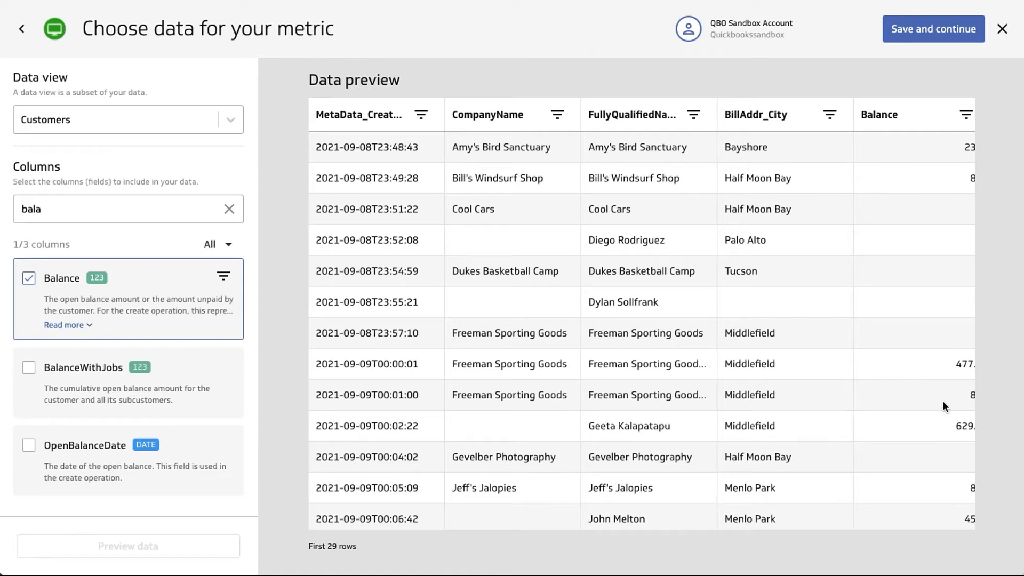
scroll(942, 402, "right", 1)
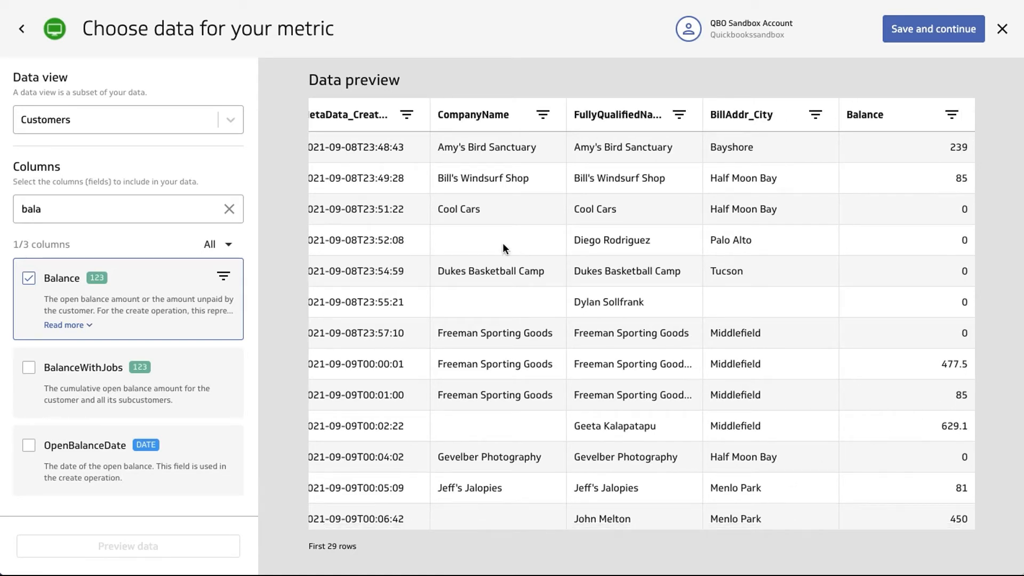
scroll(405, 240, "left", 1)
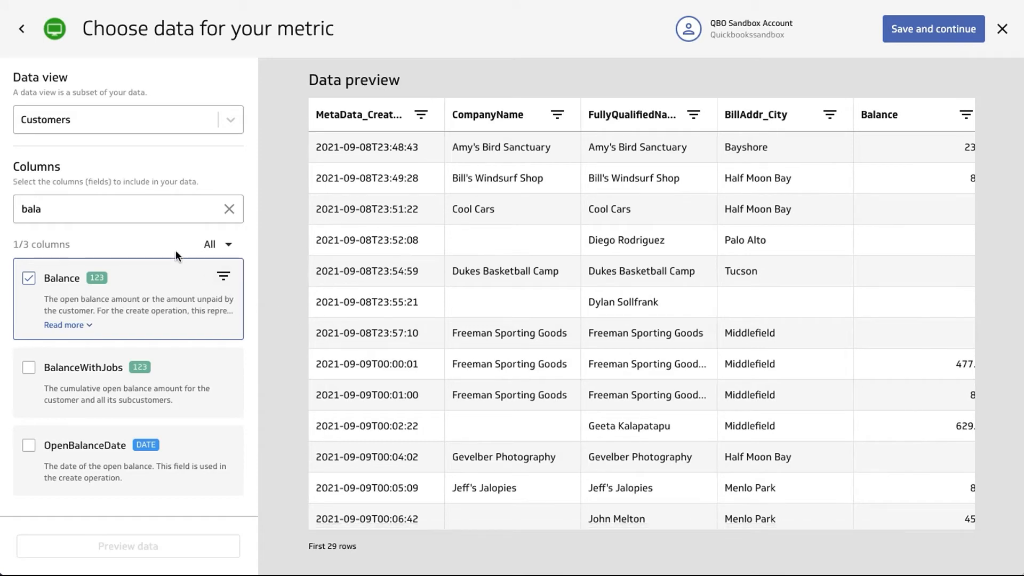
Switch the metric's data view to SalesReceipts.
left_click(104, 120)
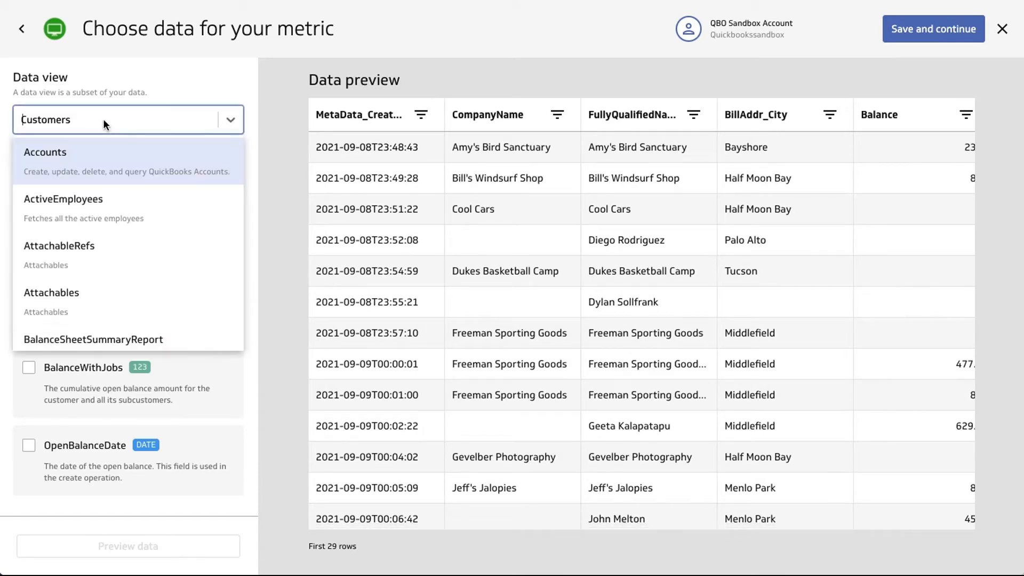
type("SalesReceipts")
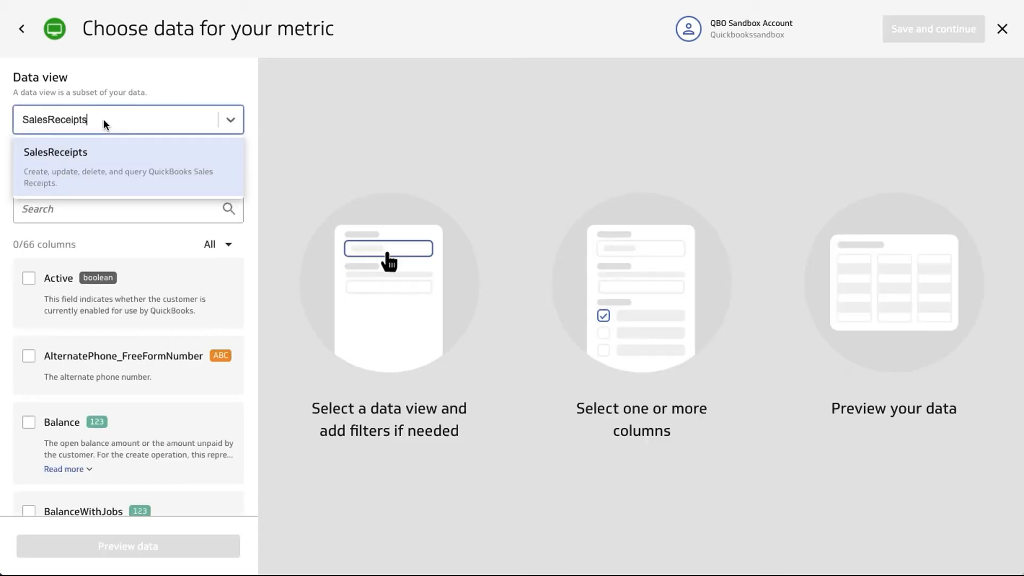
left_click(67, 162)
Include the MetaData_CreateTime and CustomerRef_Name columns from the SalesReceipts data view.
left_click(73, 207)
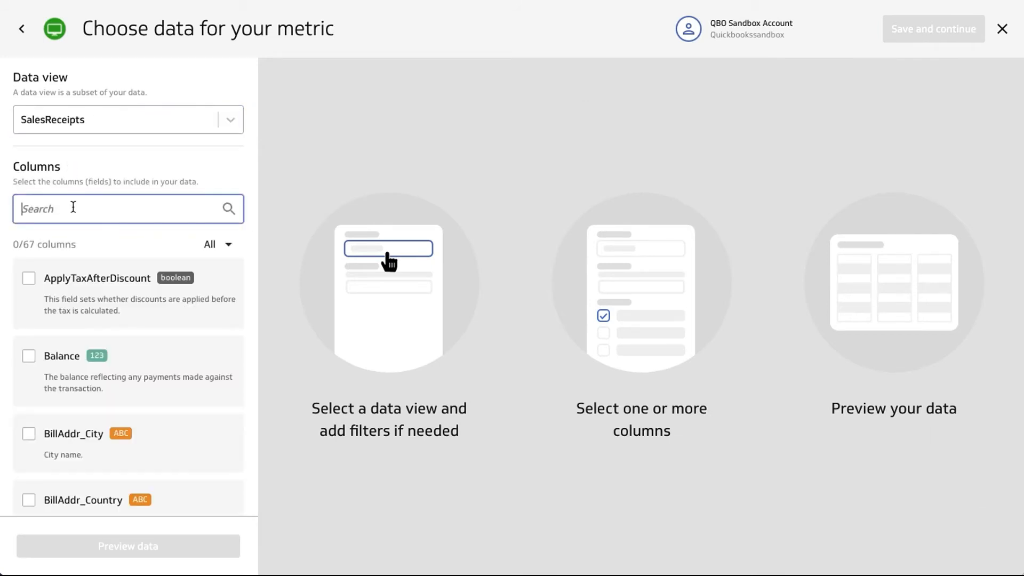
type("meta")
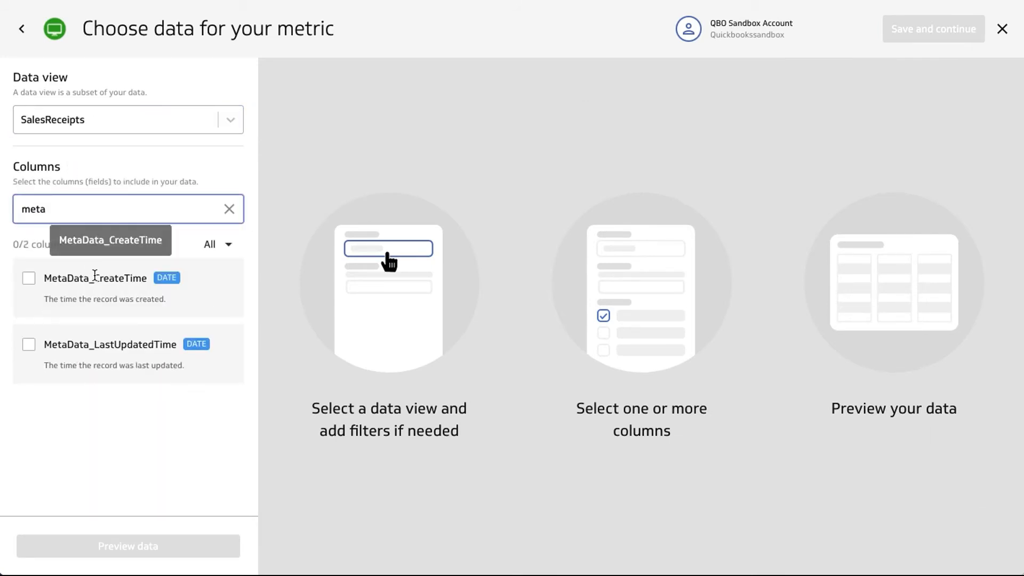
left_click(68, 277)
left_click_drag(46, 208, 2, 208)
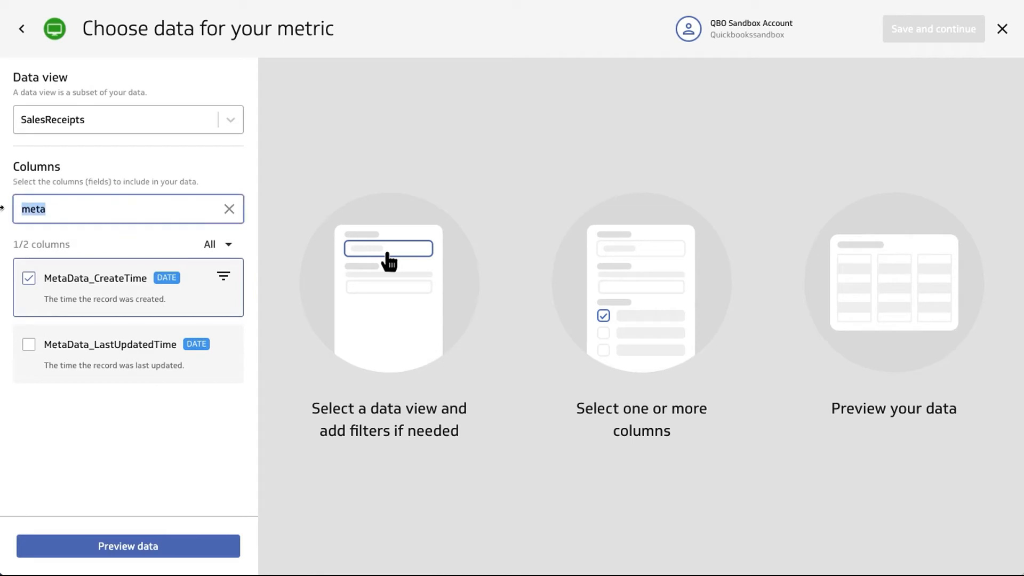
type("nm")
key("BackSpace")
type("ame")
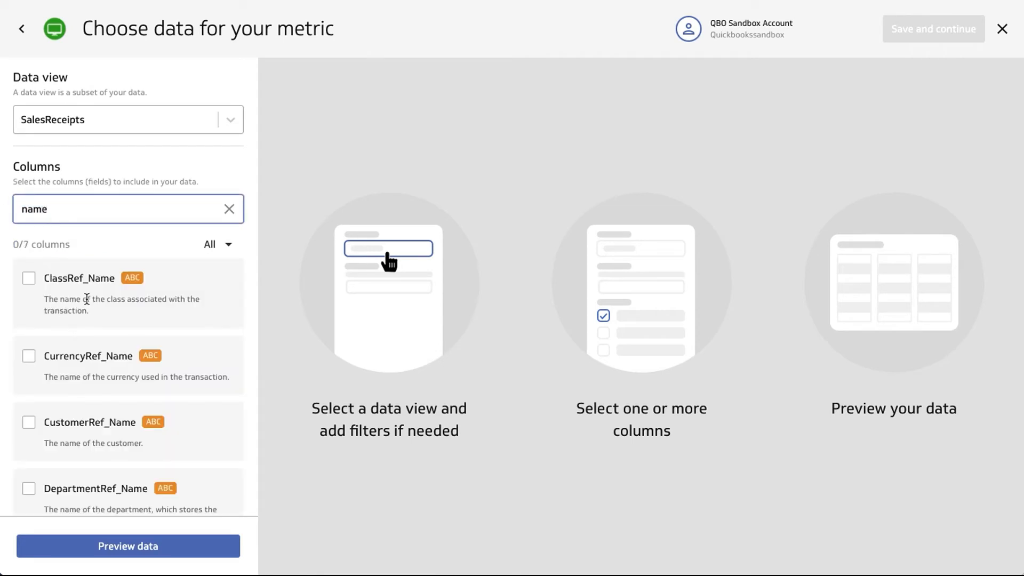
left_click(86, 432)
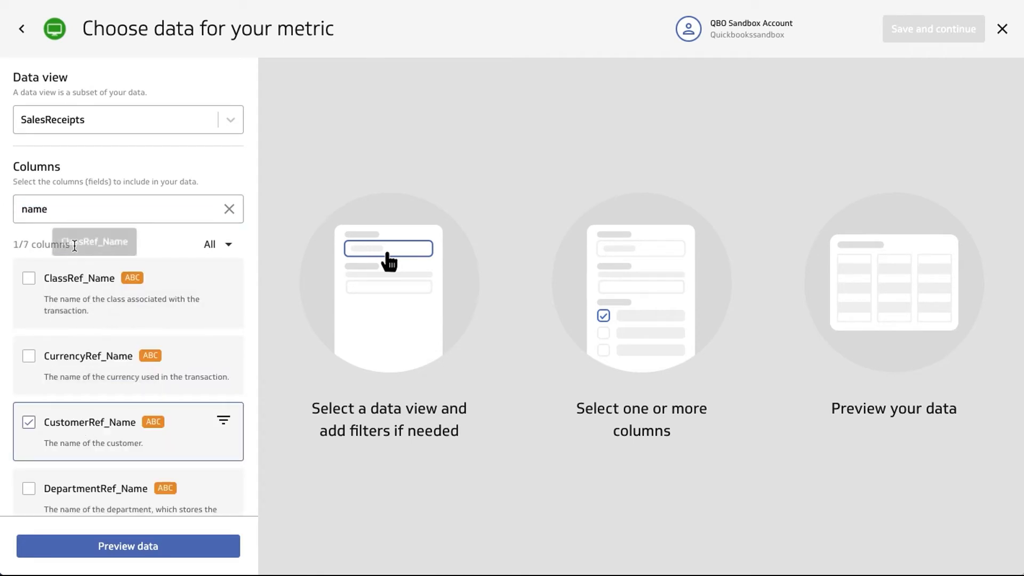
Include the TotalAmt column and preview the sales receipts data.
left_click_drag(75, 210, 18, 207)
type("total")
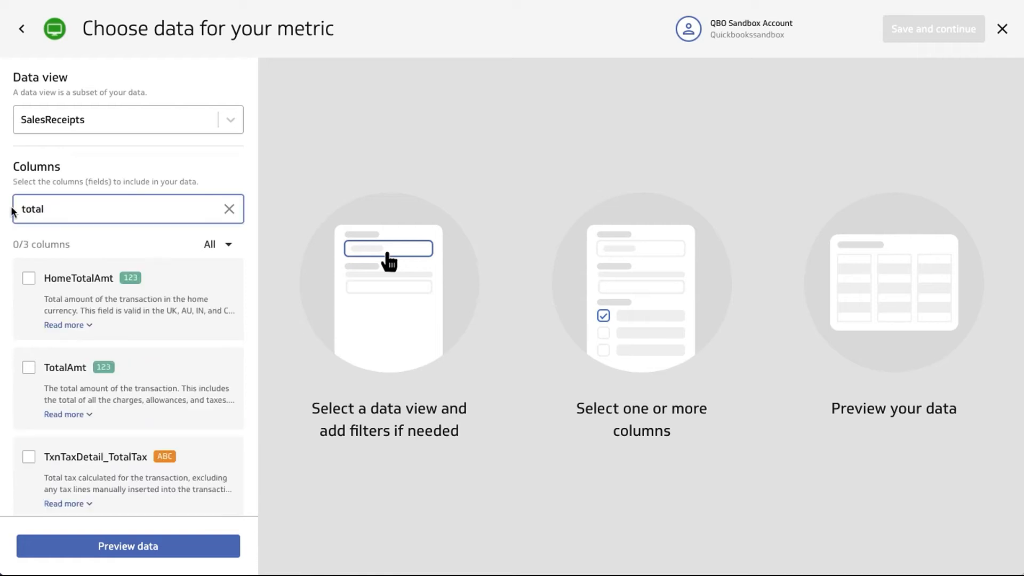
left_click(58, 368)
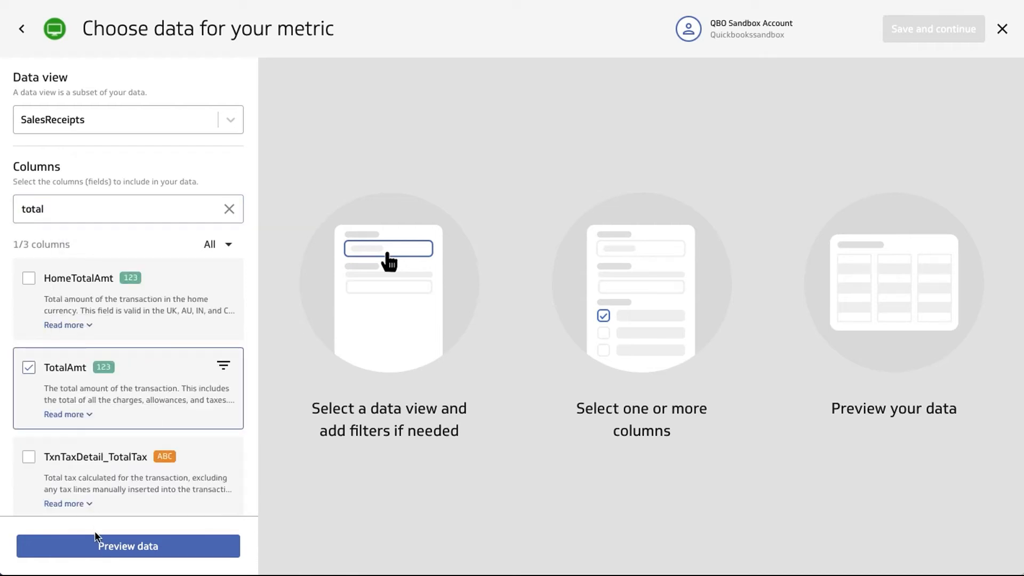
left_click(99, 545)
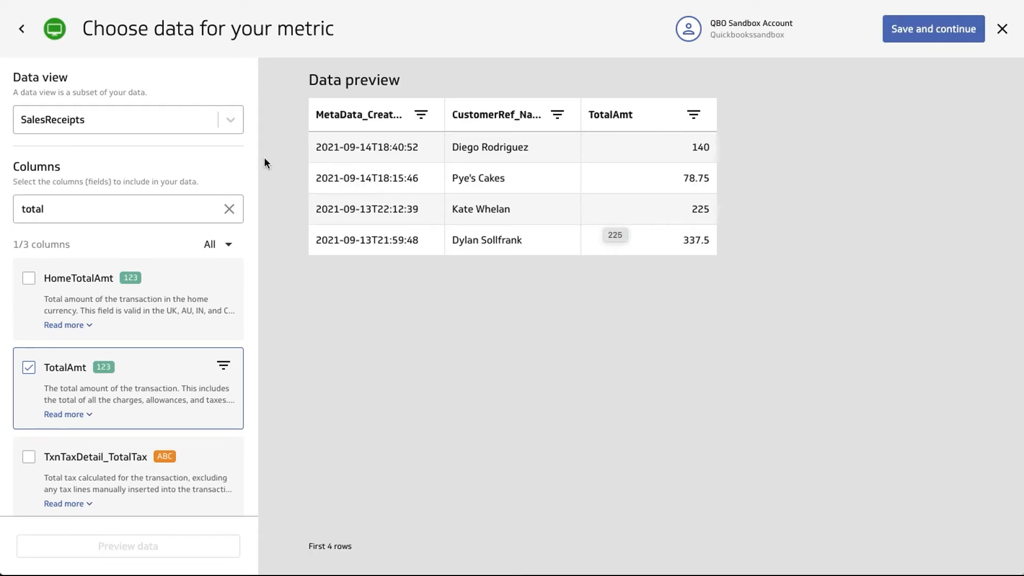
Switch the metric's data view to Purchases.
left_click(136, 118)
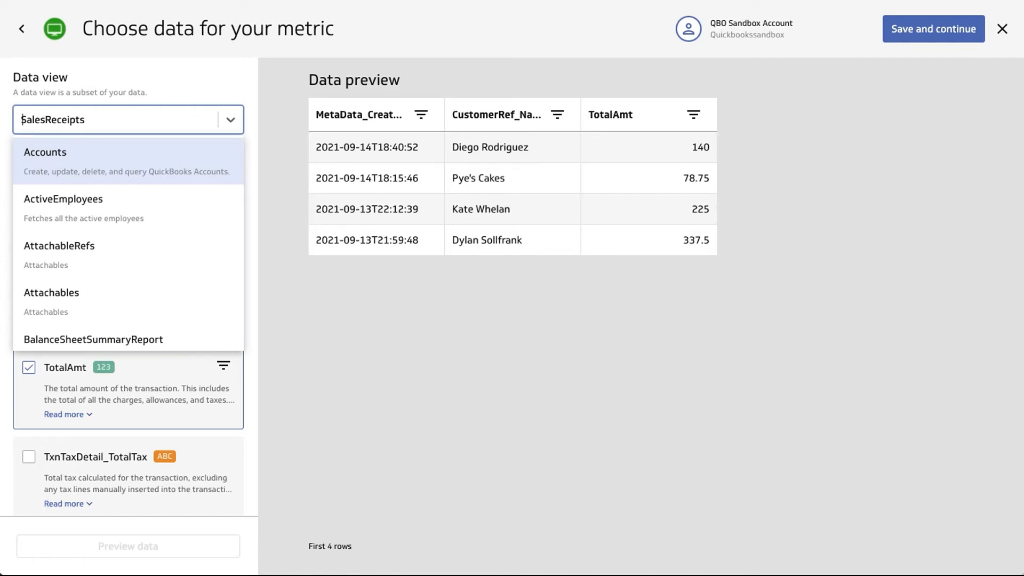
type("Purchases")
left_click(69, 156)
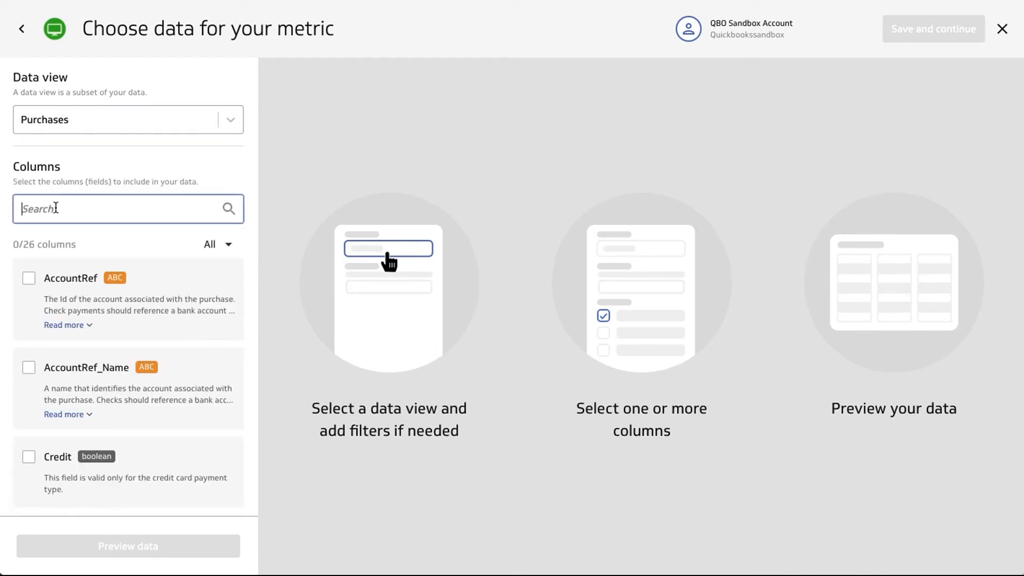
Include the MetaData_CreateTime, EntityRef_Name and AccountRef_Name columns from the Purchases data view.
type("meta")
left_click(106, 270)
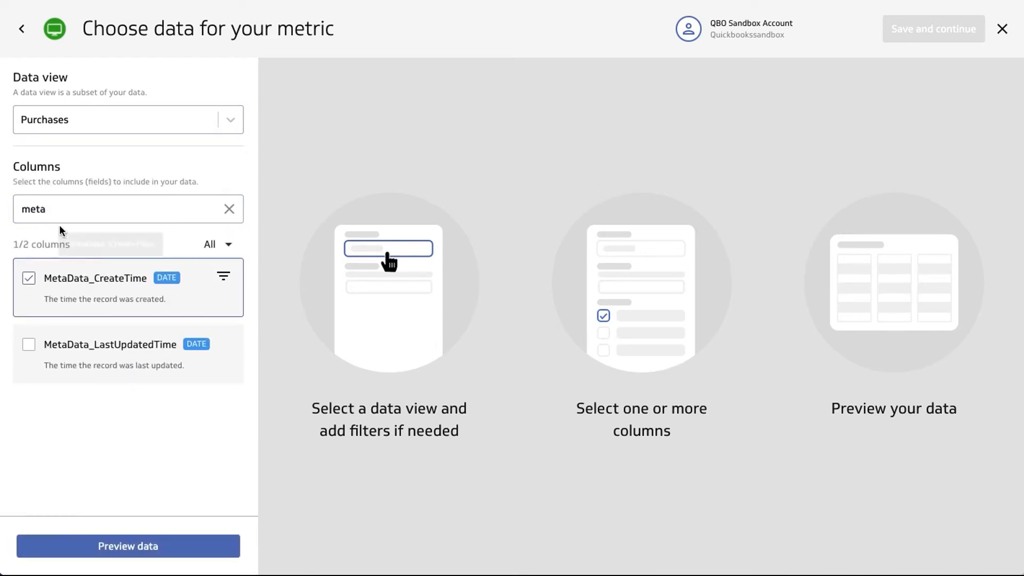
left_click_drag(49, 209, 5, 209)
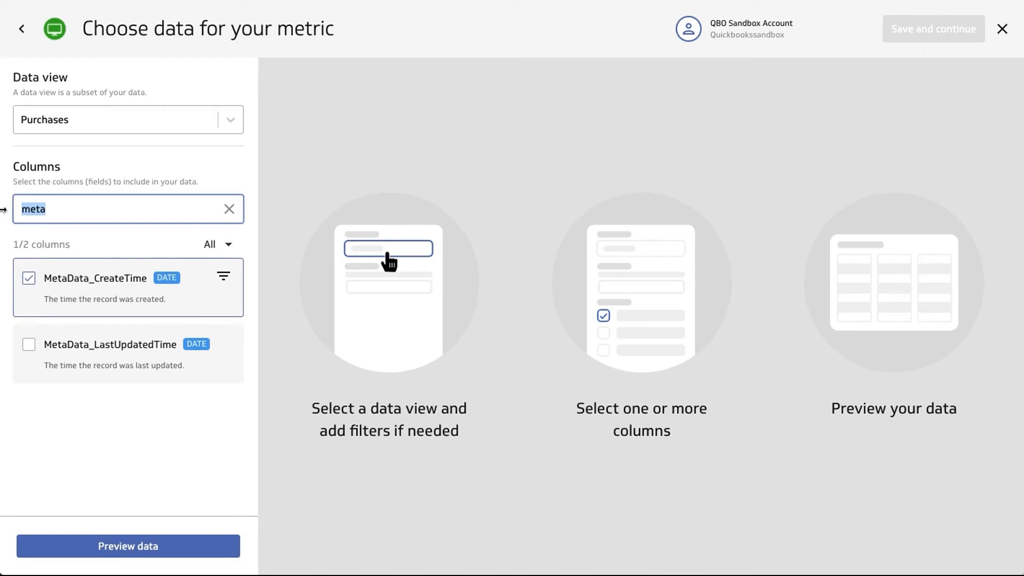
type("name")
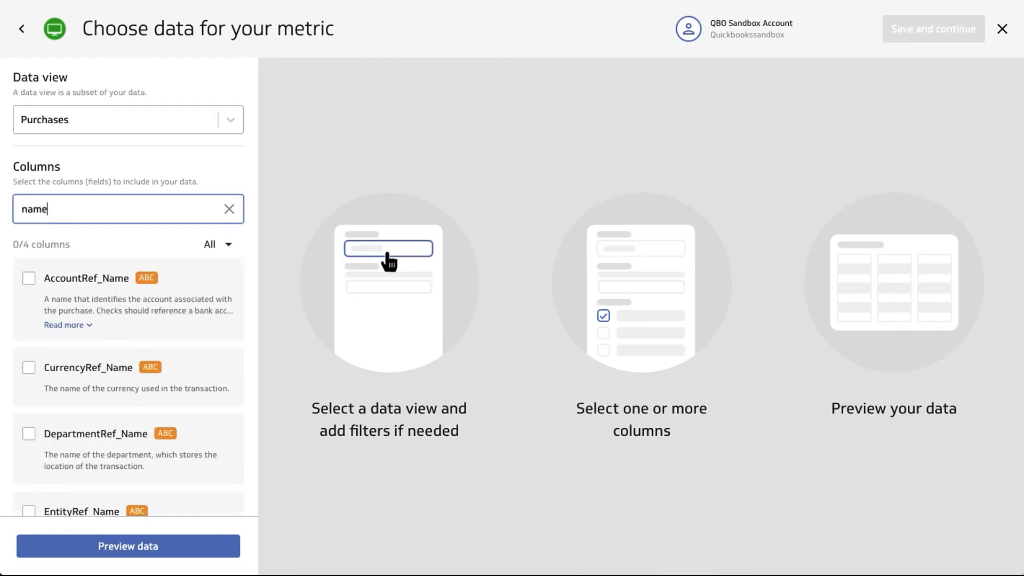
scroll(101, 468, "down", 2)
left_click(100, 468)
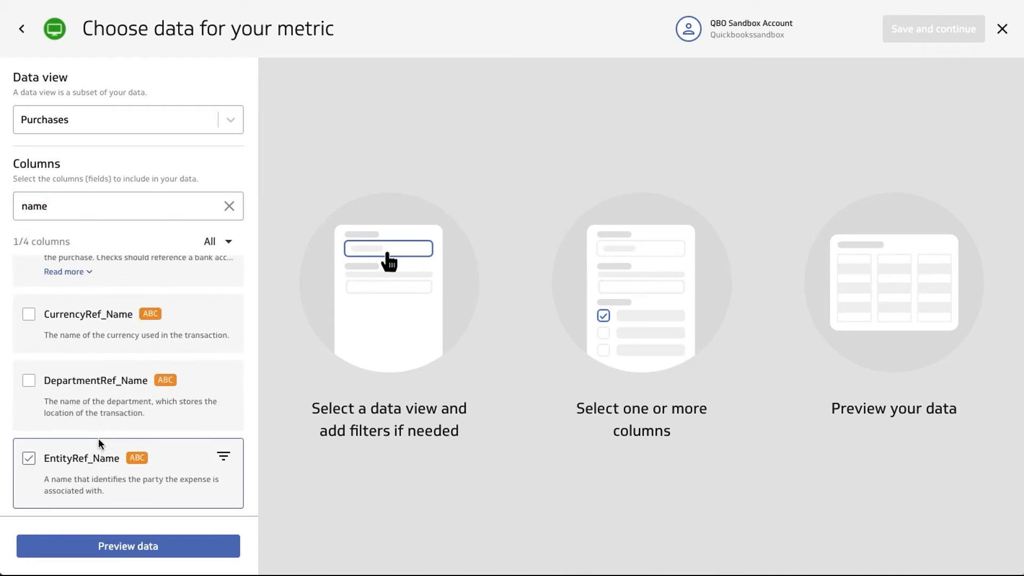
scroll(88, 407, "up", 1)
left_click(76, 291)
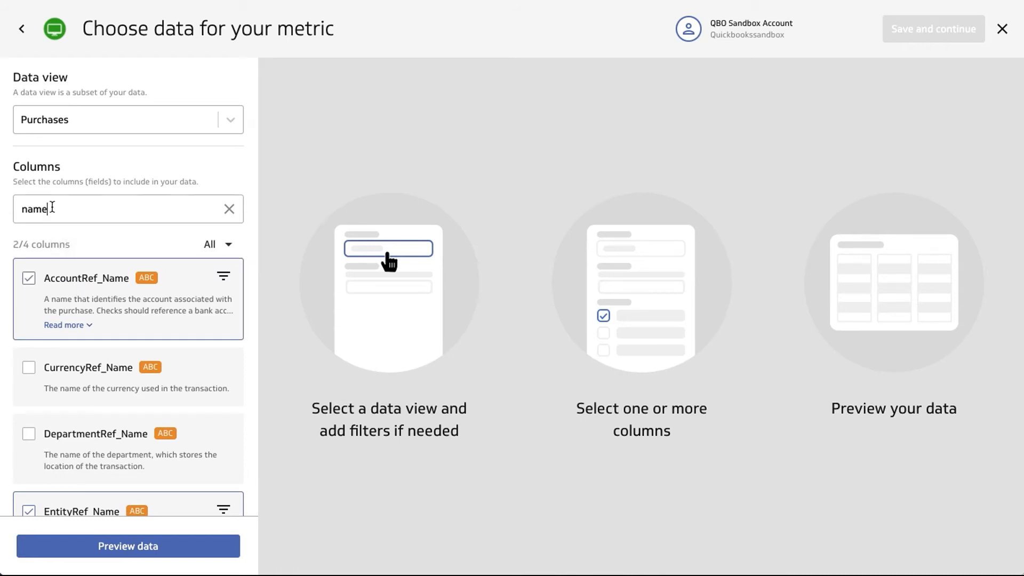
Include the TotalAmt column, preview the purchases data and look through its rows.
left_click_drag(53, 209, 2, 212)
type("tota")
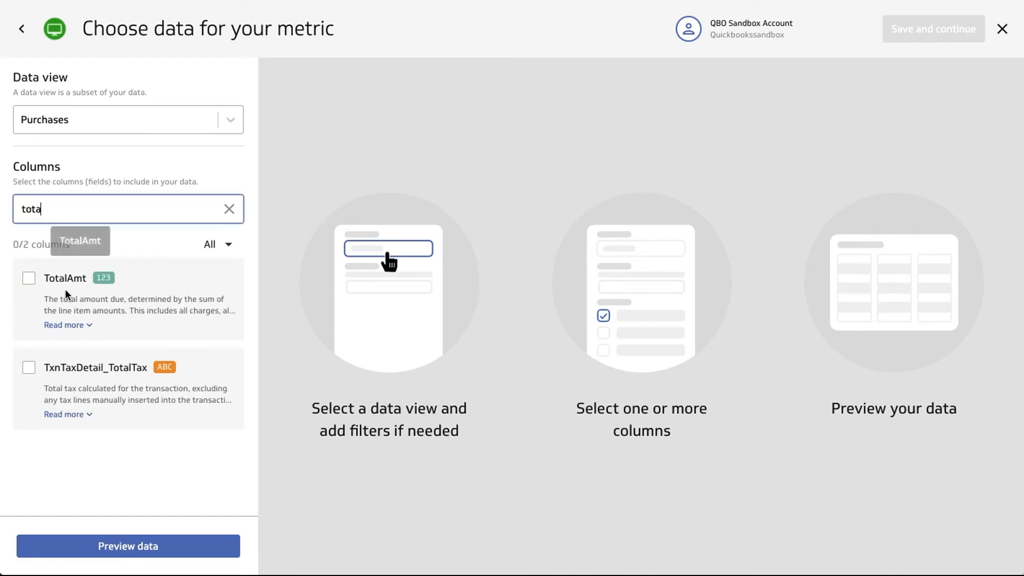
left_click(68, 289)
left_click(120, 546)
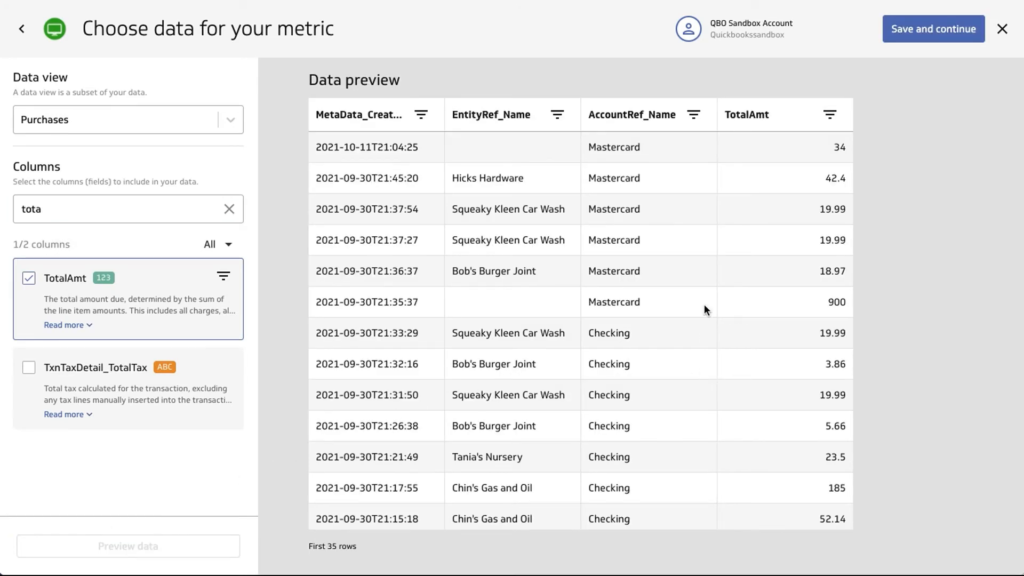
scroll(640, 346, "down", 5)
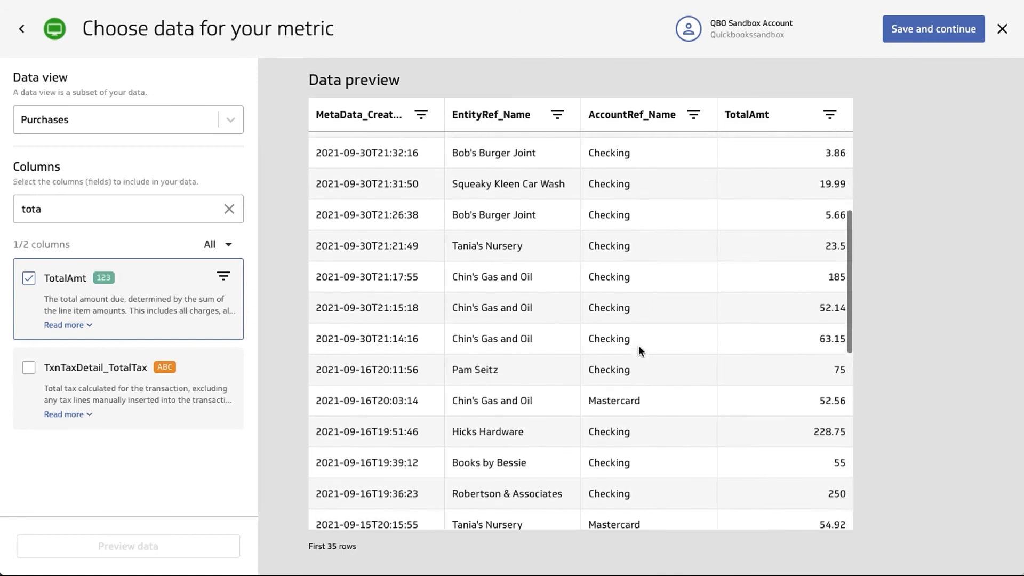
scroll(639, 344, "down", 6)
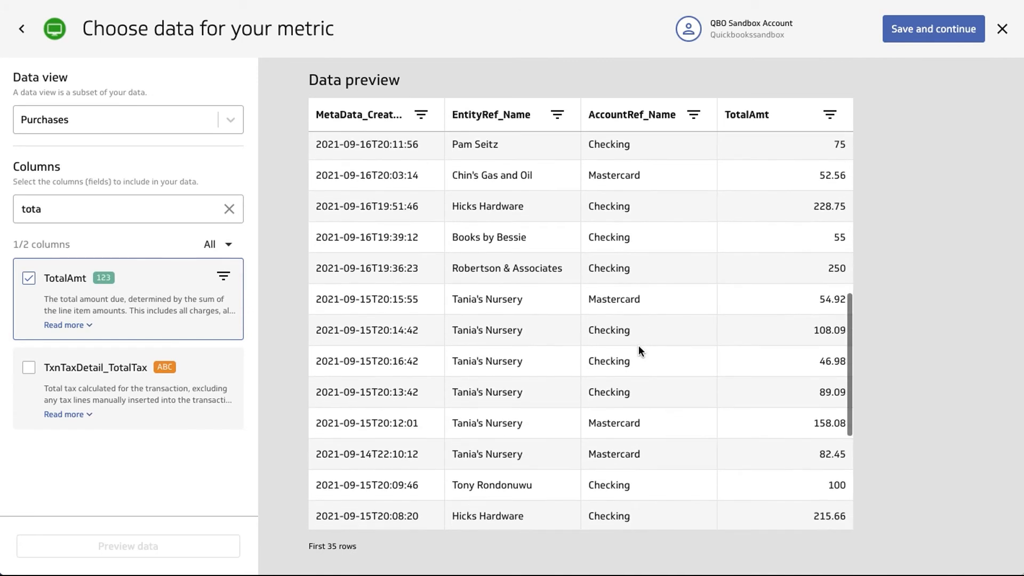
Finish reviewing the purchases rows and switch the metric's data view to PurchaseOrders.
scroll(638, 344, "down", 3)
scroll(639, 344, "up", 10)
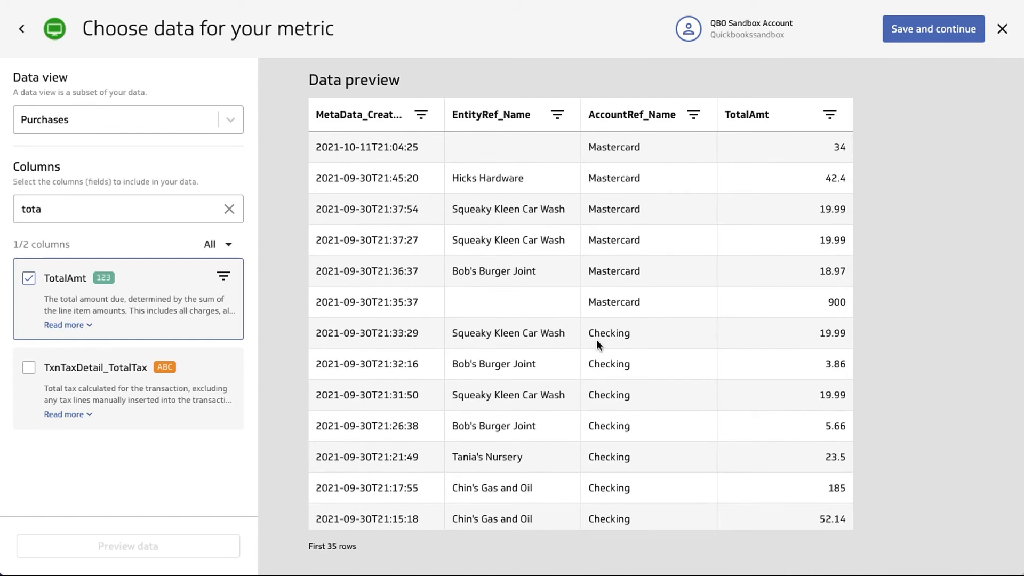
left_click(73, 120)
type("purchase")
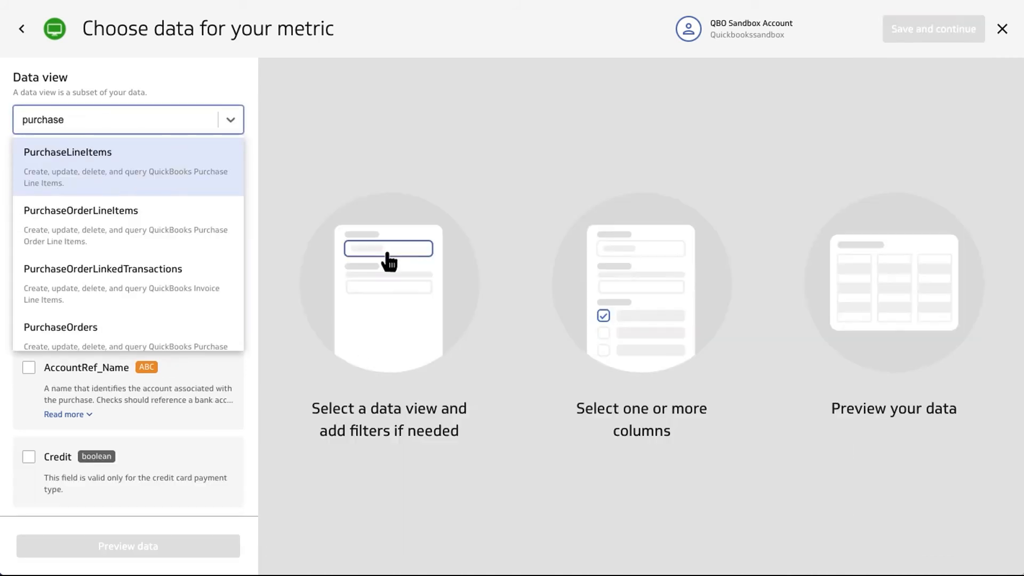
scroll(93, 267, "down", 1)
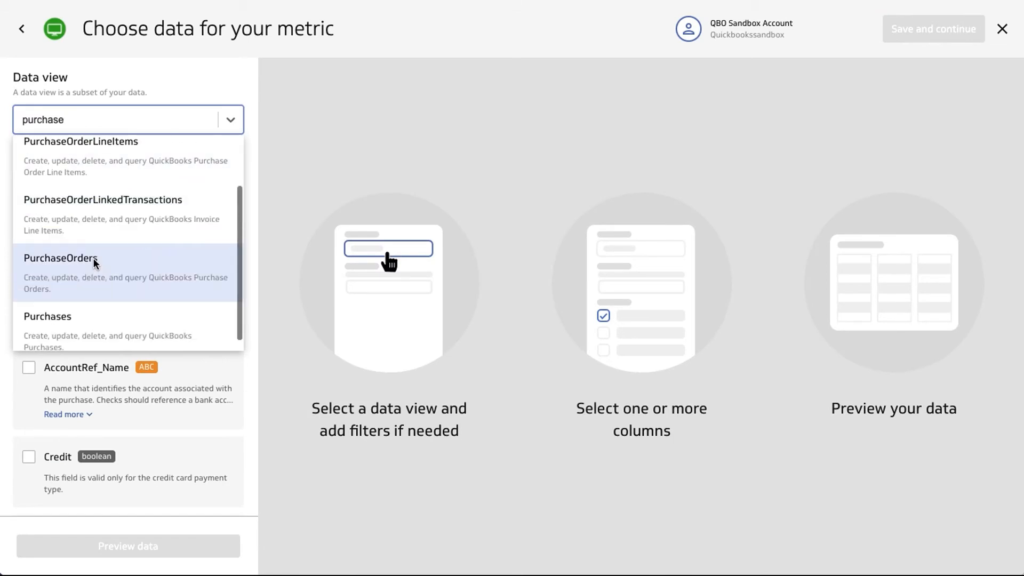
left_click(94, 269)
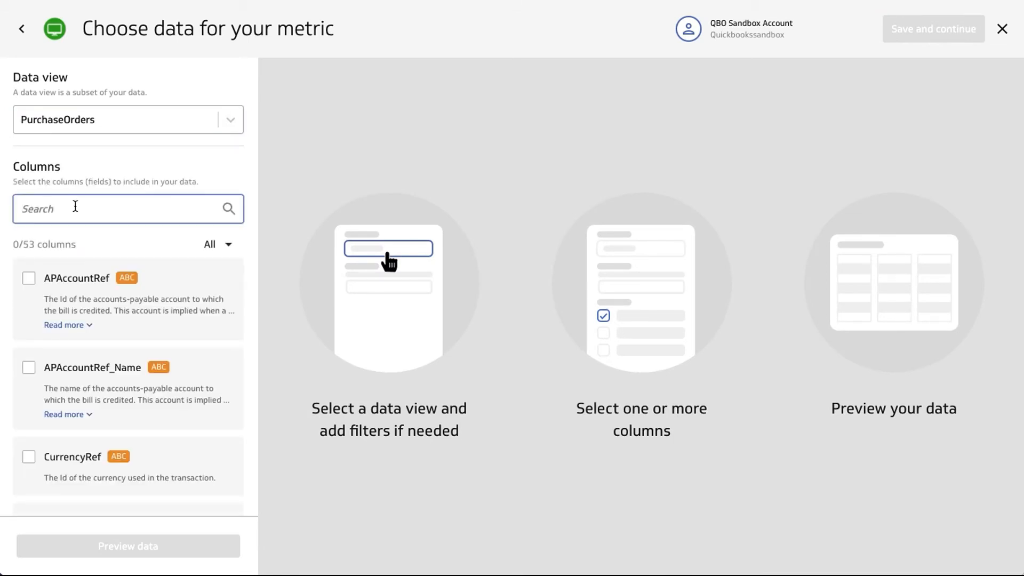
Include the MetaData_CreateTime, APAccountRef_Name and VendorRef_Name columns from the PurchaseOrders data view.
type("meta")
left_click(84, 283)
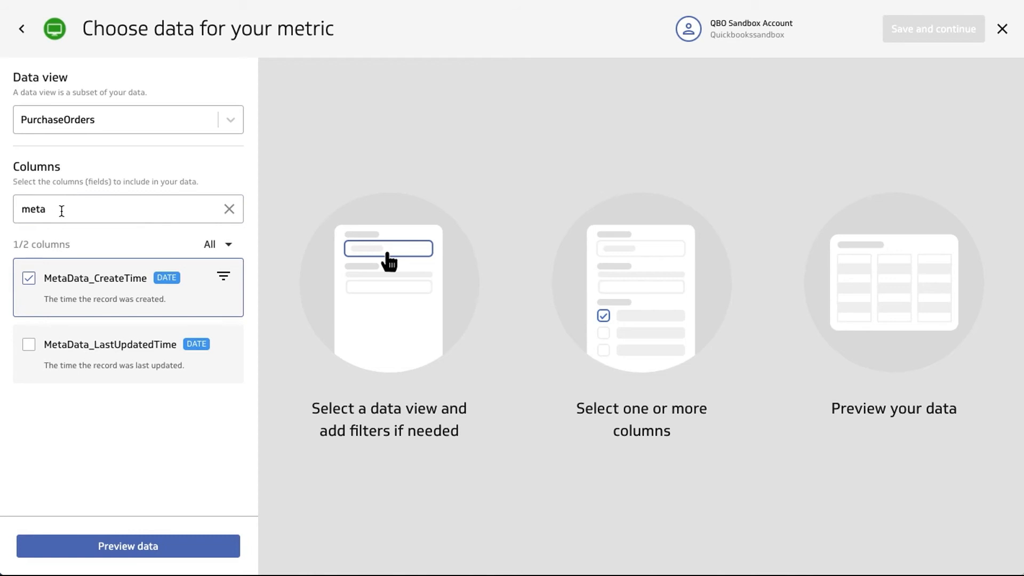
left_click_drag(61, 211, 11, 212)
type("nme")
type("name")
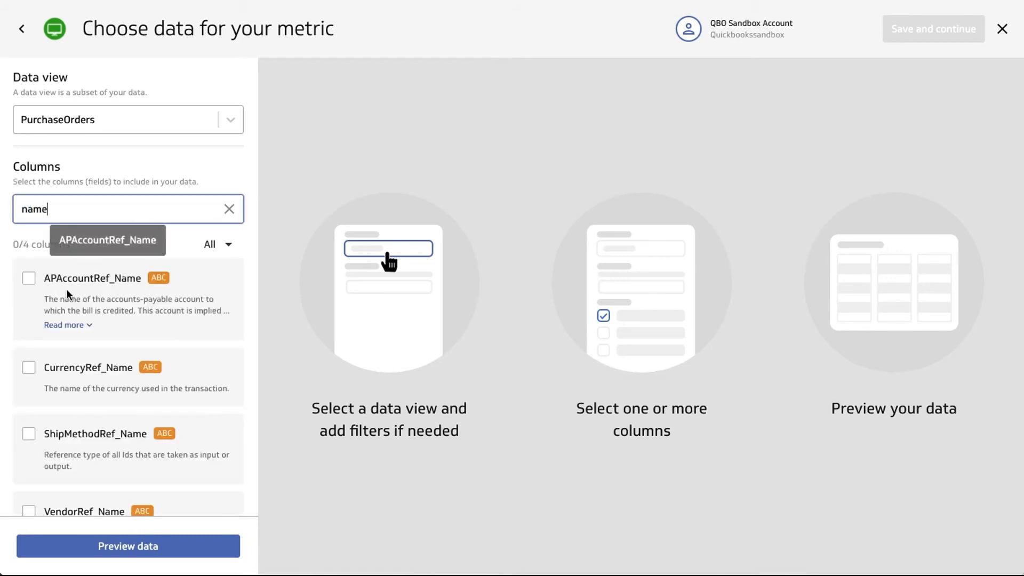
left_click(90, 309)
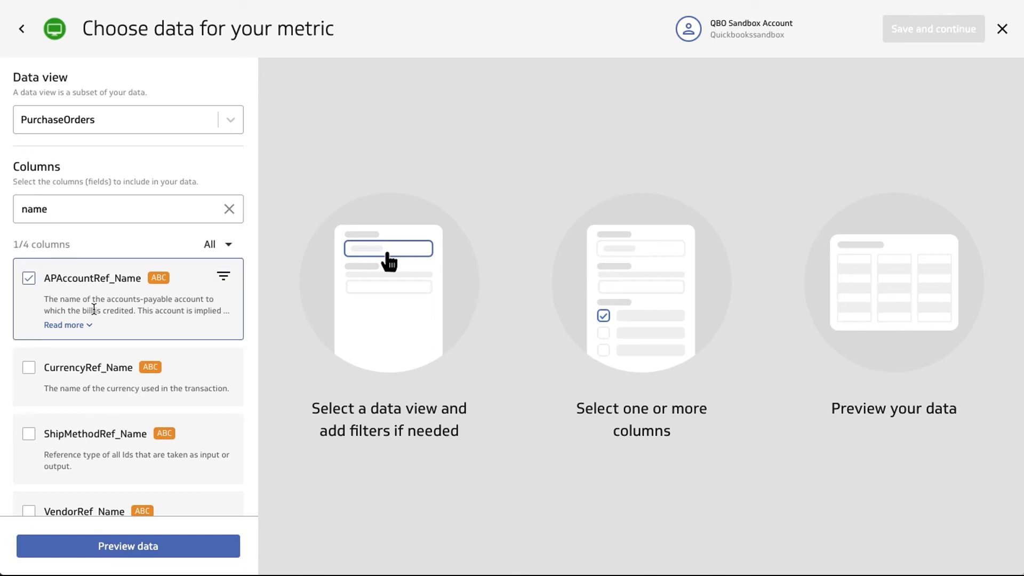
scroll(88, 426, "down", 1)
left_click(86, 482)
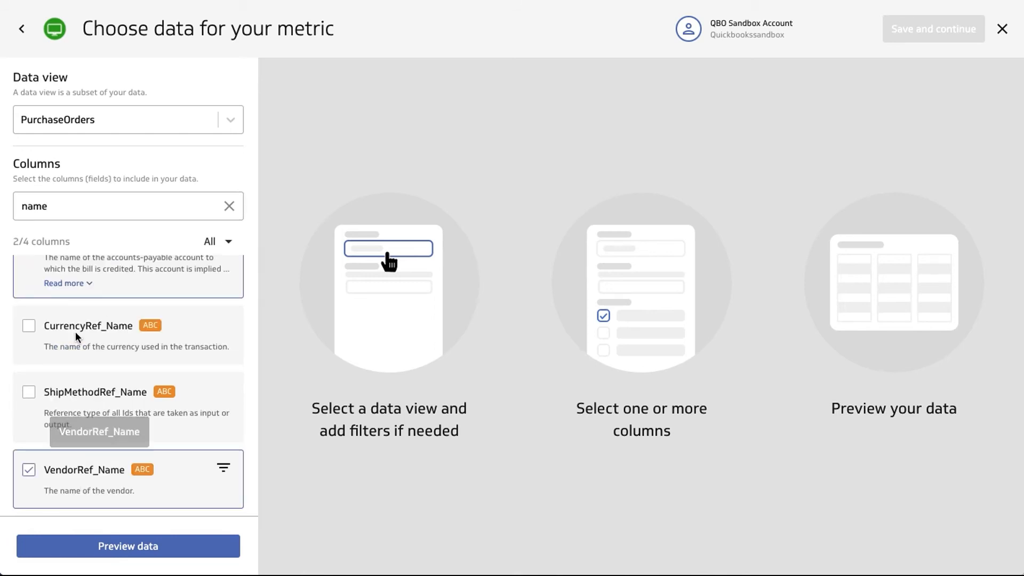
Include the POStatus and TotalAmt columns and preview the purchase orders data across all its columns.
double_click(69, 210)
type("pos")
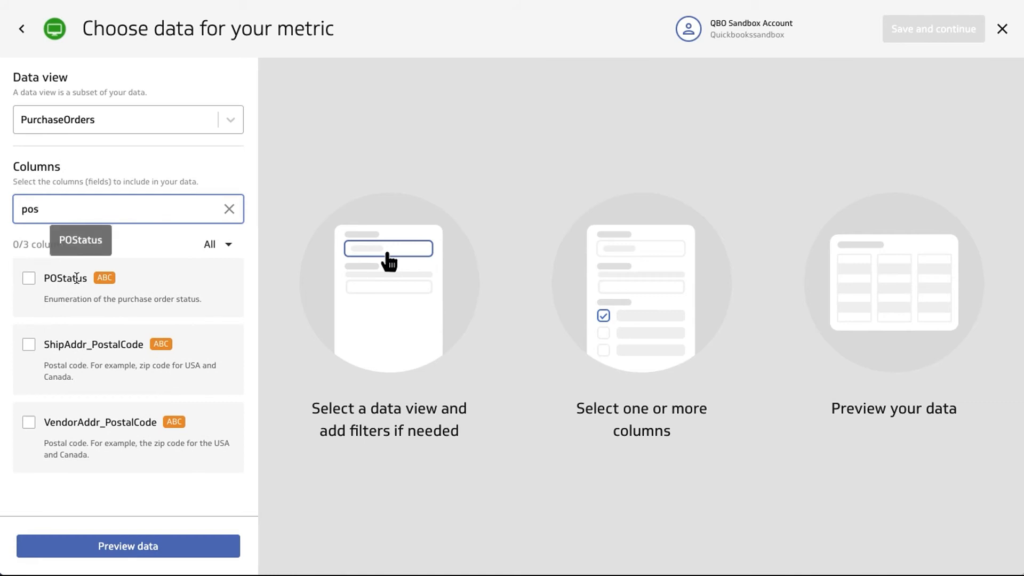
left_click(76, 278)
left_click_drag(71, 210, 7, 211)
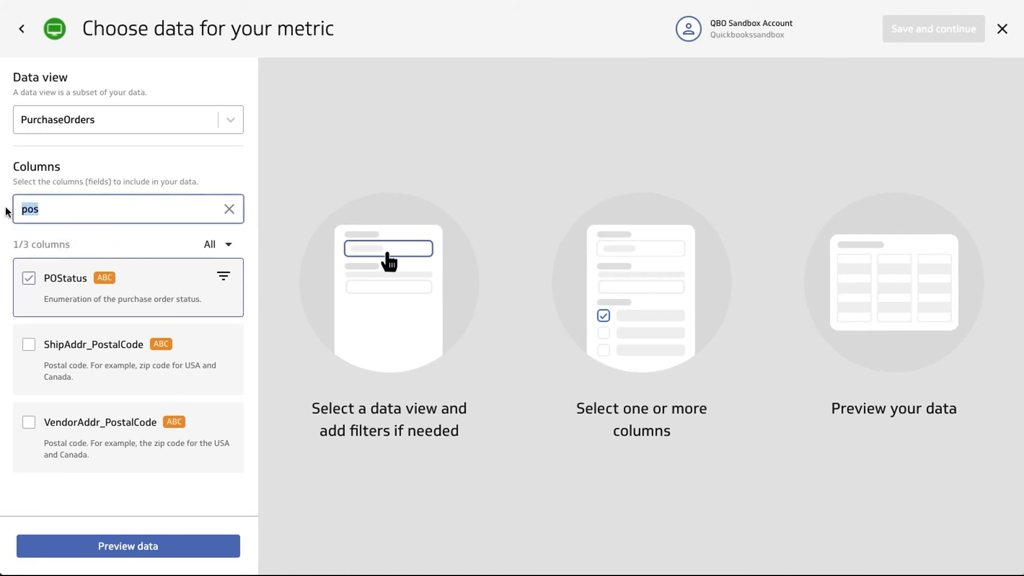
type("tota")
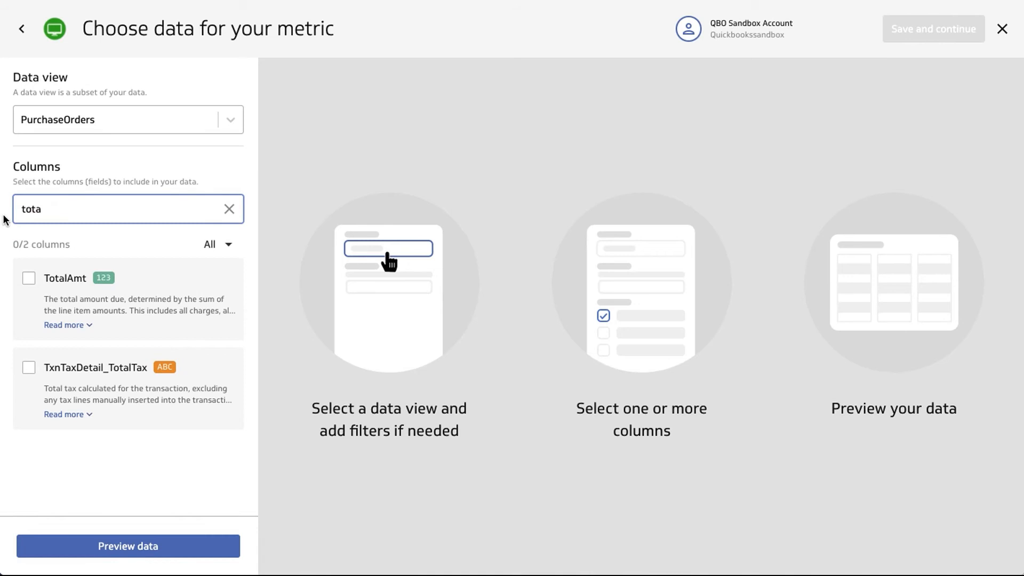
left_click(68, 279)
left_click(118, 549)
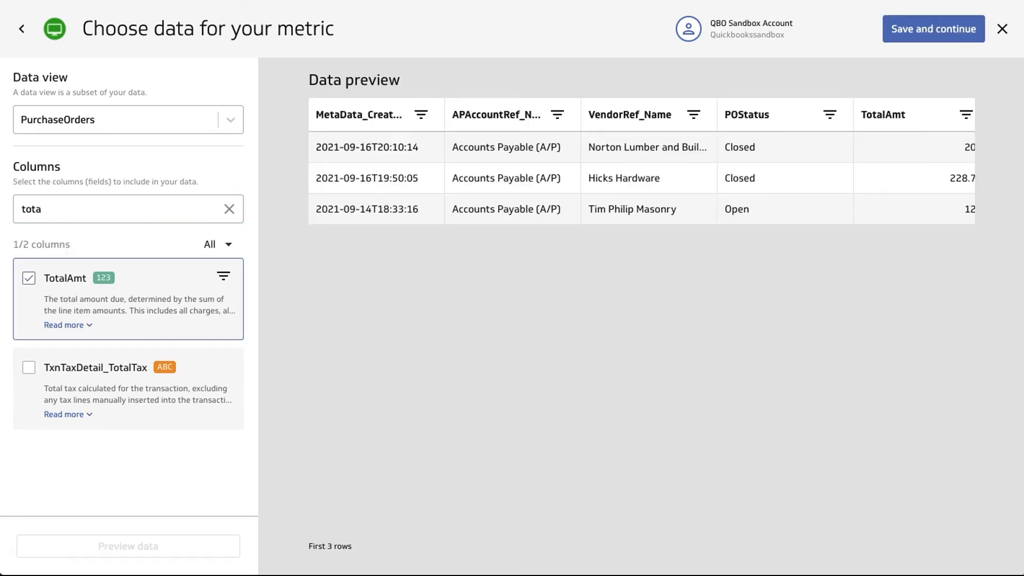
scroll(915, 210, "right", 2)
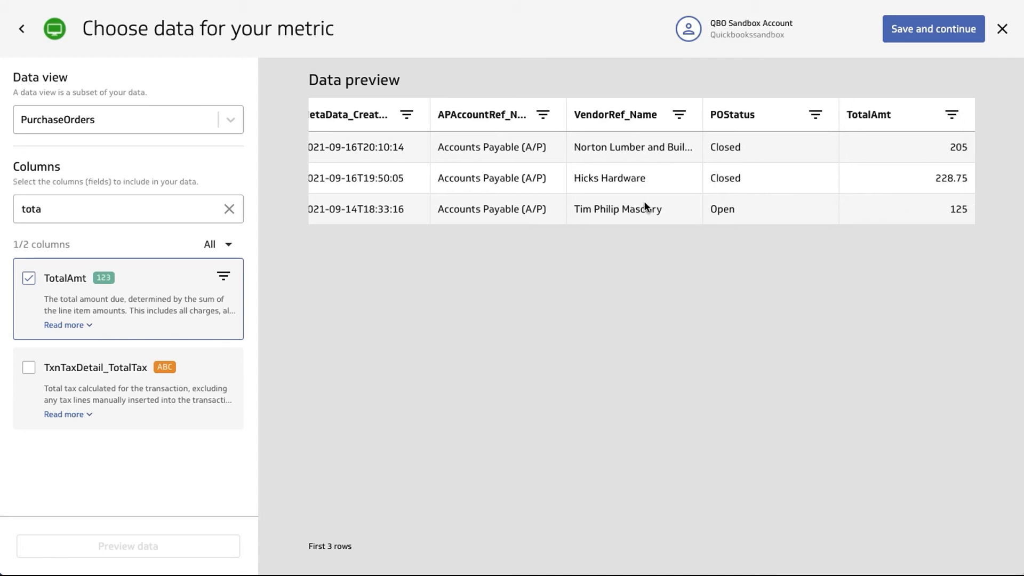
scroll(639, 200, "left", 2)
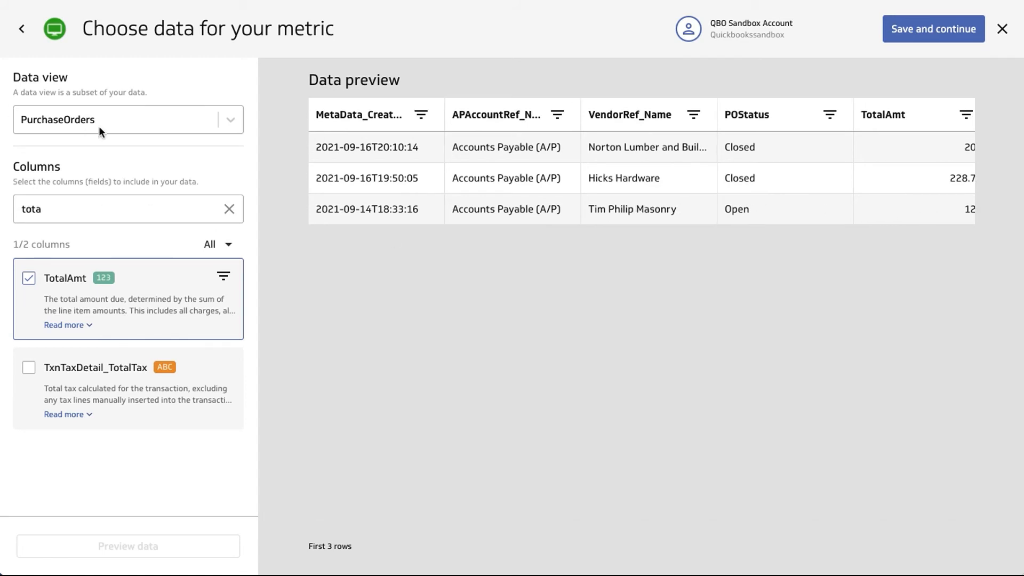
Switch the metric's data view to Accounts and include its Id column.
left_click(117, 119)
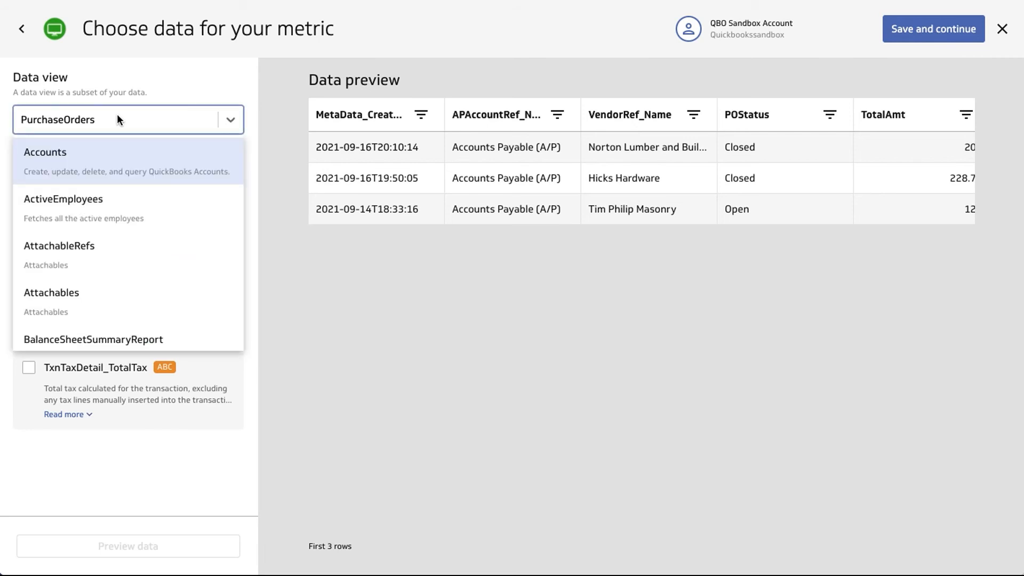
left_click(63, 154)
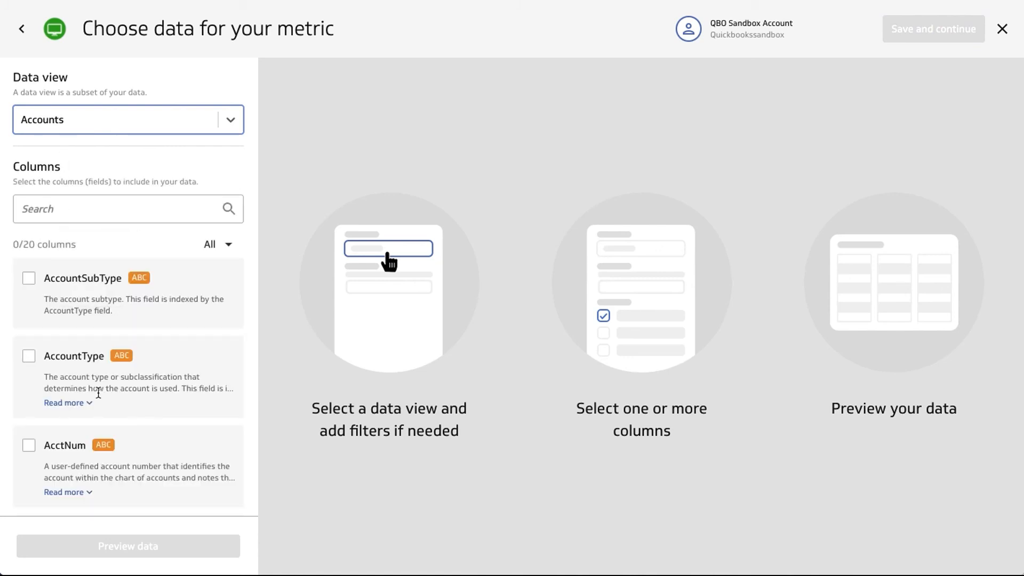
left_click(80, 213)
type("id")
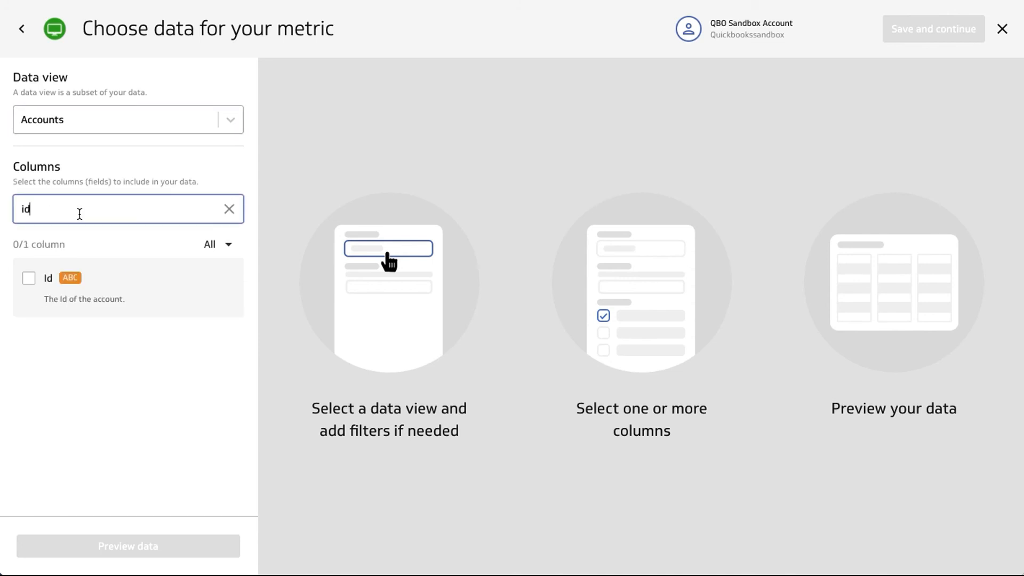
left_click(27, 278)
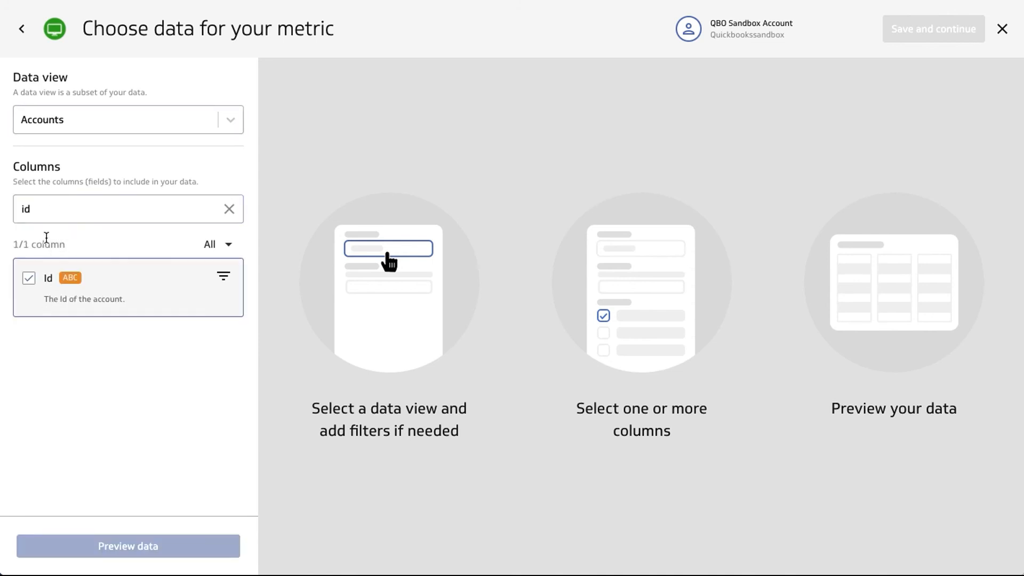
Include the Classification, AccountType and AccountSubType columns from the Accounts data view.
double_click(25, 208)
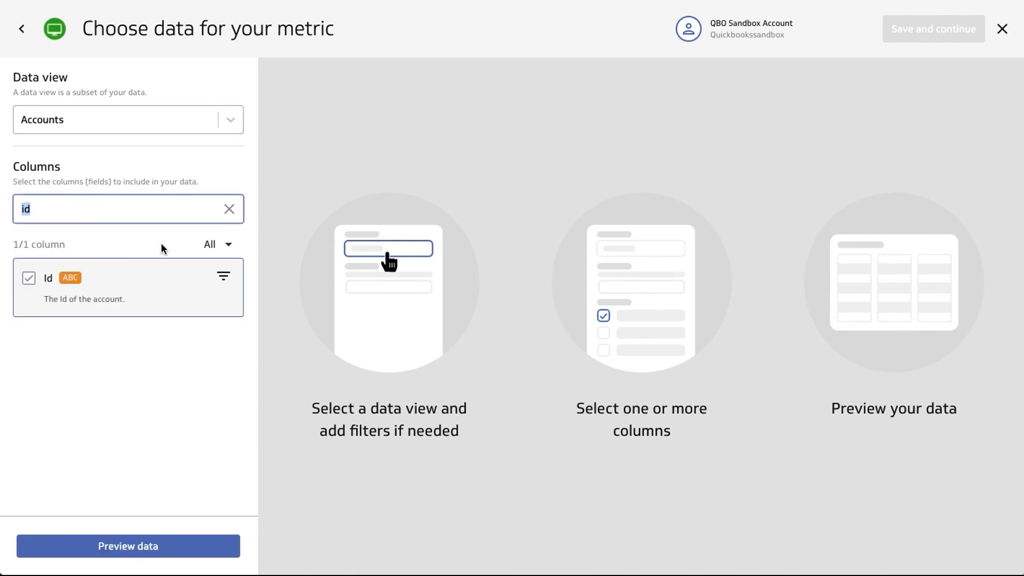
type("class")
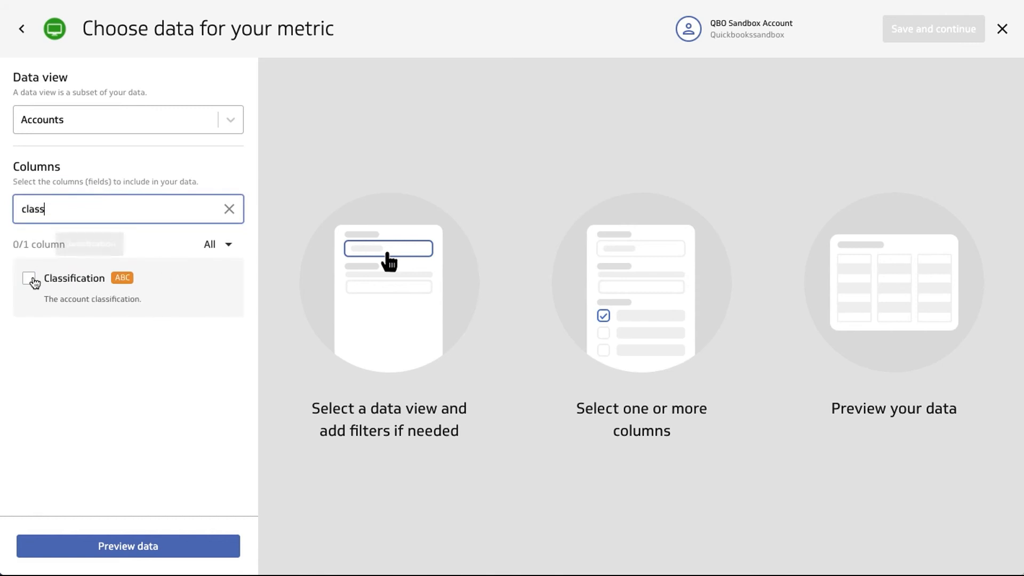
left_click(30, 279)
double_click(62, 209)
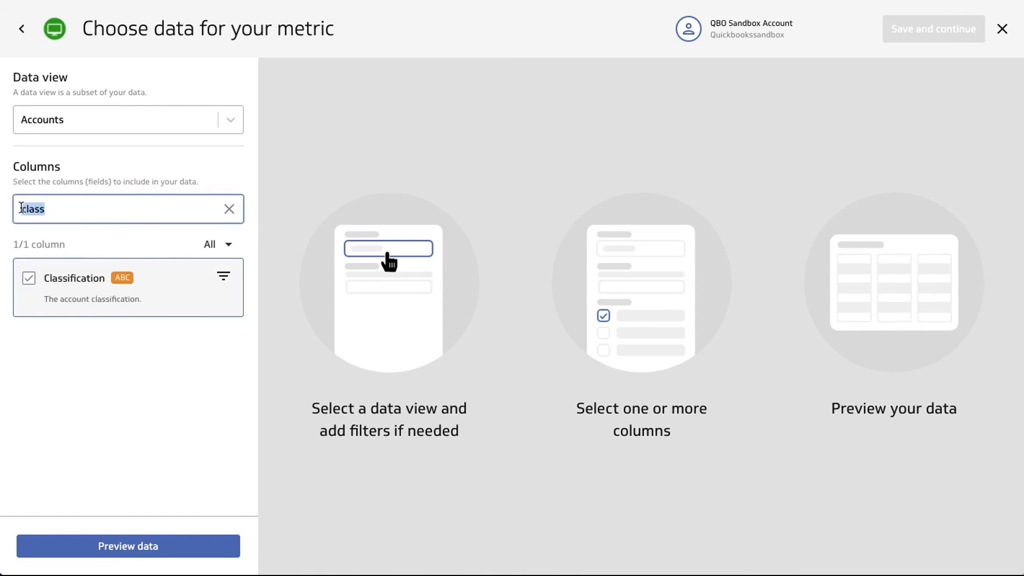
type("acc")
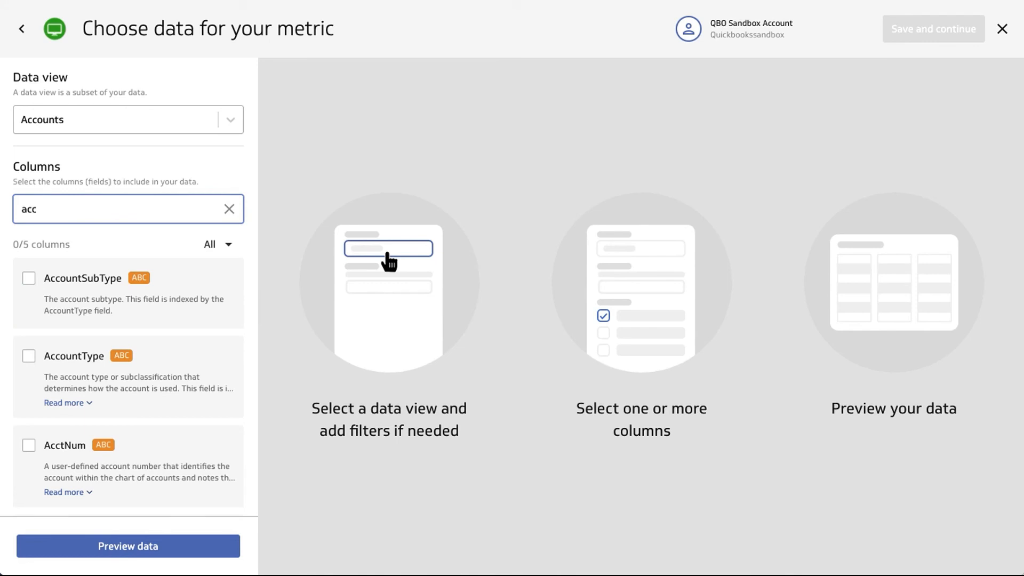
left_click(61, 371)
left_click(80, 291)
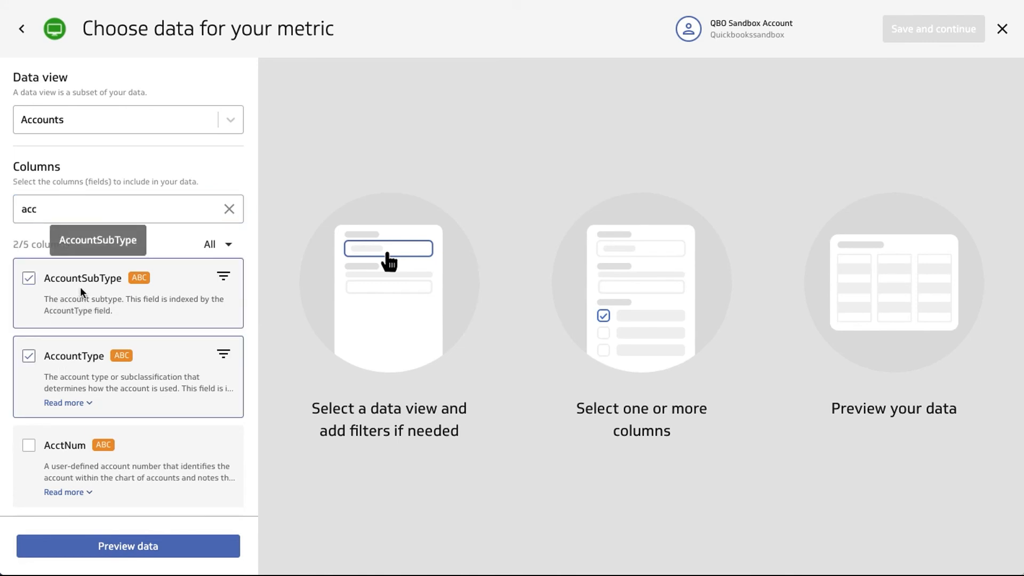
Include the CurrencyRef_Name, FullyQualifiedName and Name columns from the Accounts data view.
left_click_drag(70, 212, 2, 208)
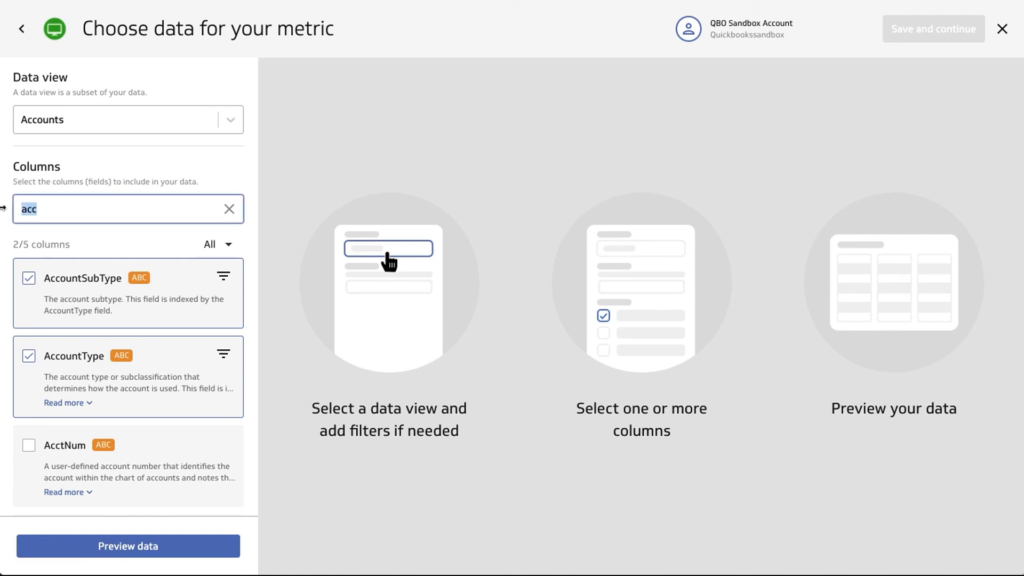
type("nm")
key("BackSpace")
type("ame")
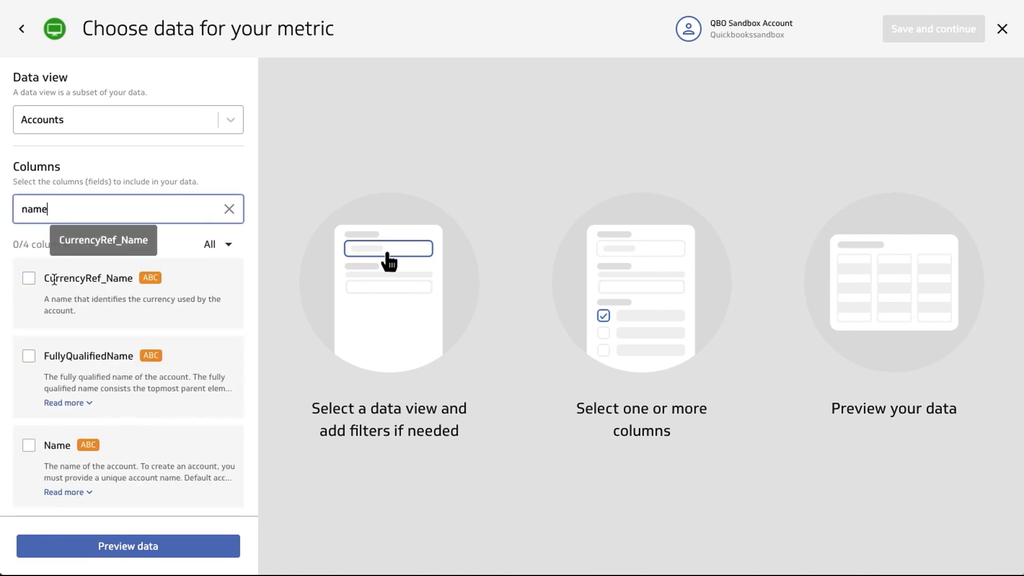
left_click(54, 279)
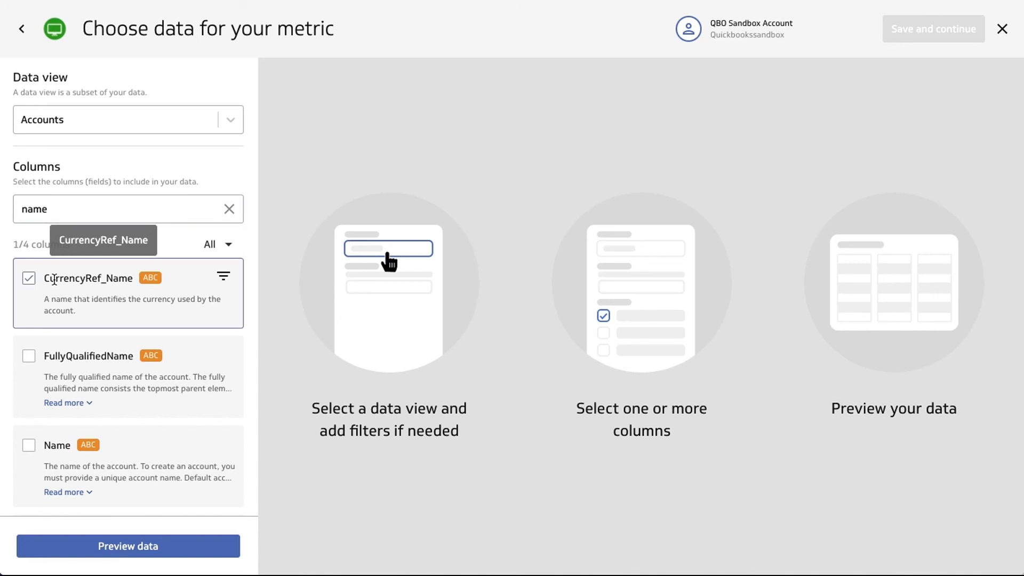
left_click(74, 365)
left_click(65, 458)
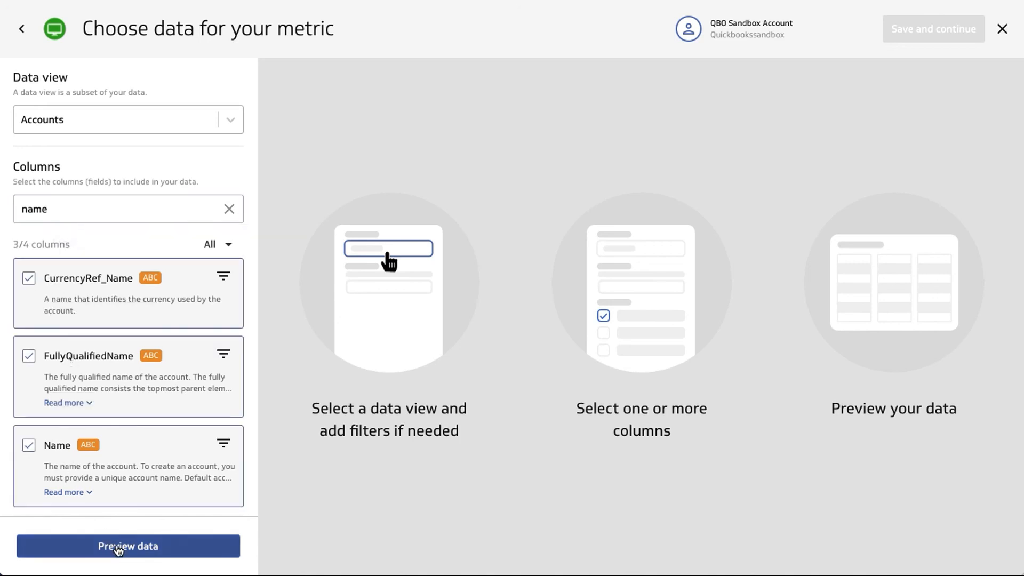
Preview the accounts data and look through its columns and rows.
left_click(109, 545)
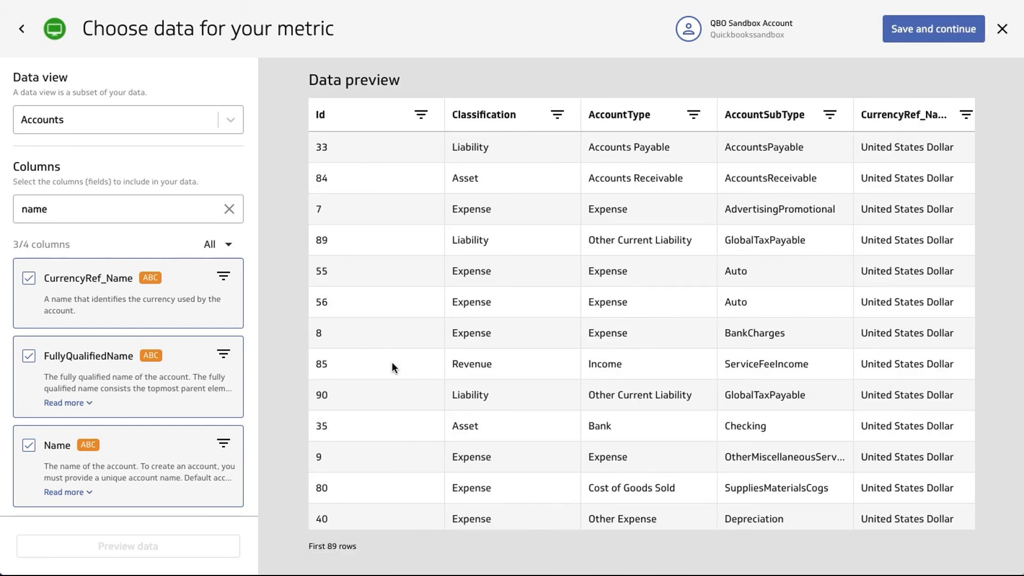
scroll(805, 314, "right", 4)
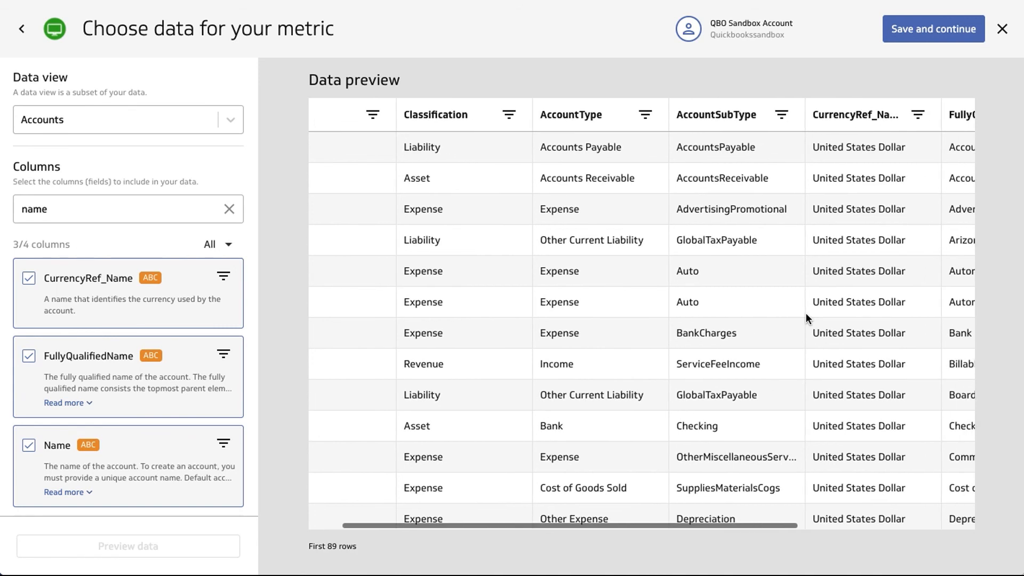
scroll(806, 316, "right", 7)
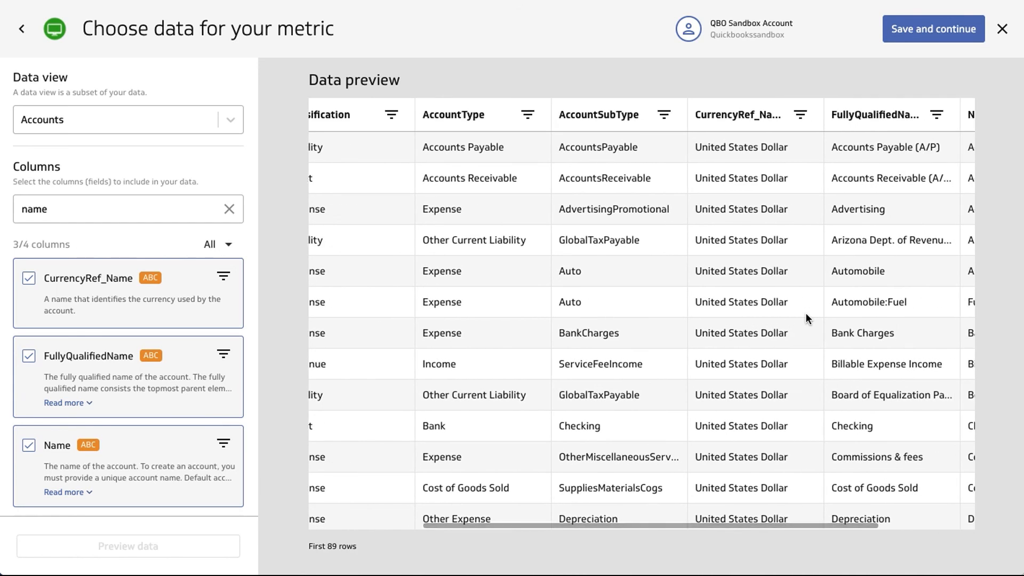
scroll(806, 313, "right", 1)
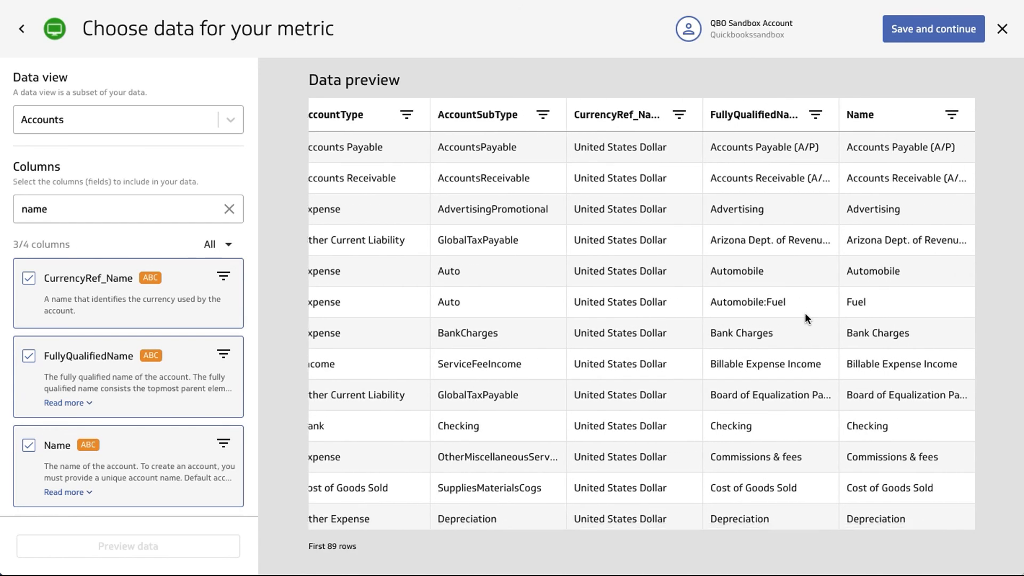
scroll(883, 408, "down", 5)
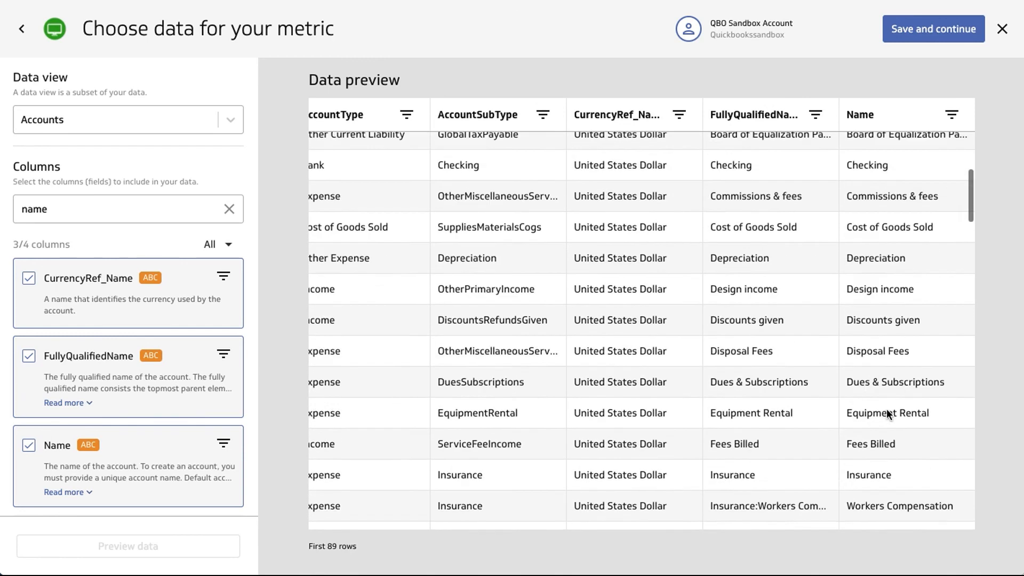
scroll(886, 408, "down", 20)
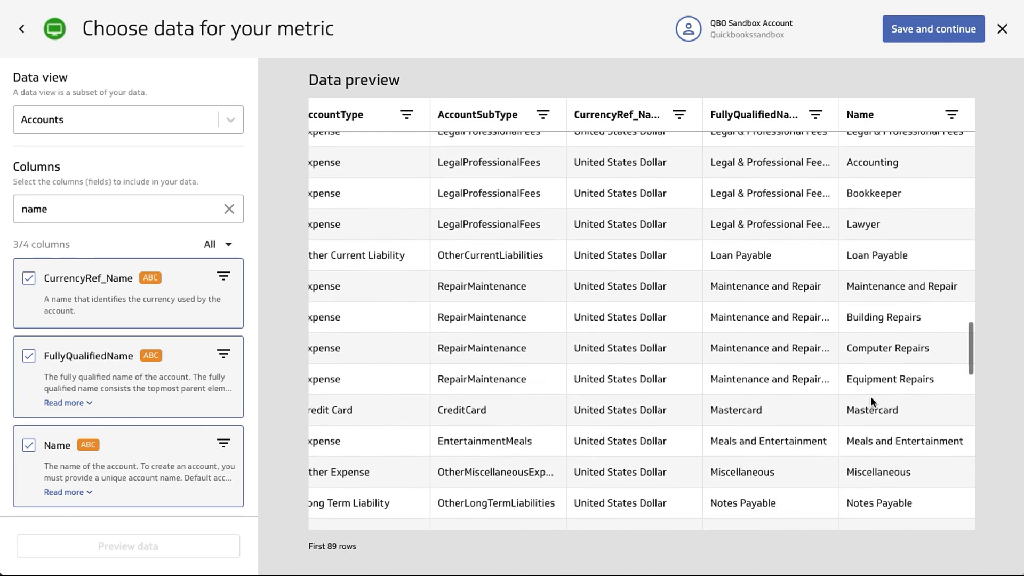
scroll(459, 349, "left", 5)
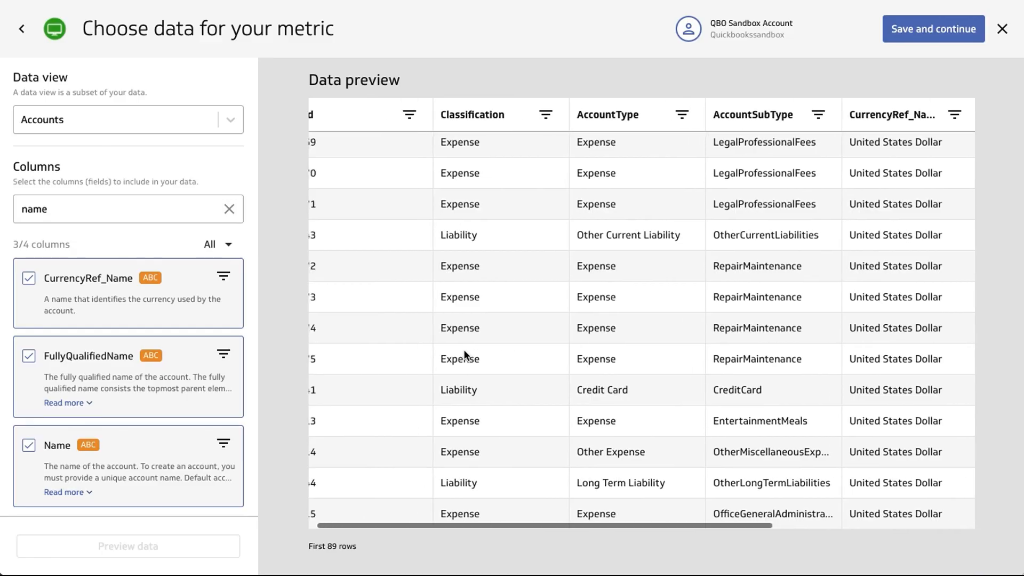